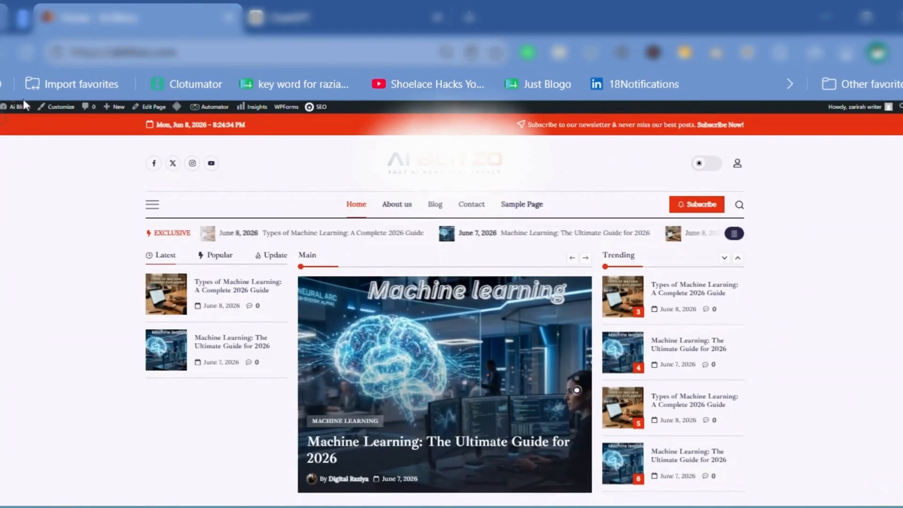
Start a new WordPress post from the site's admin dashboard
left_click(1, 107)
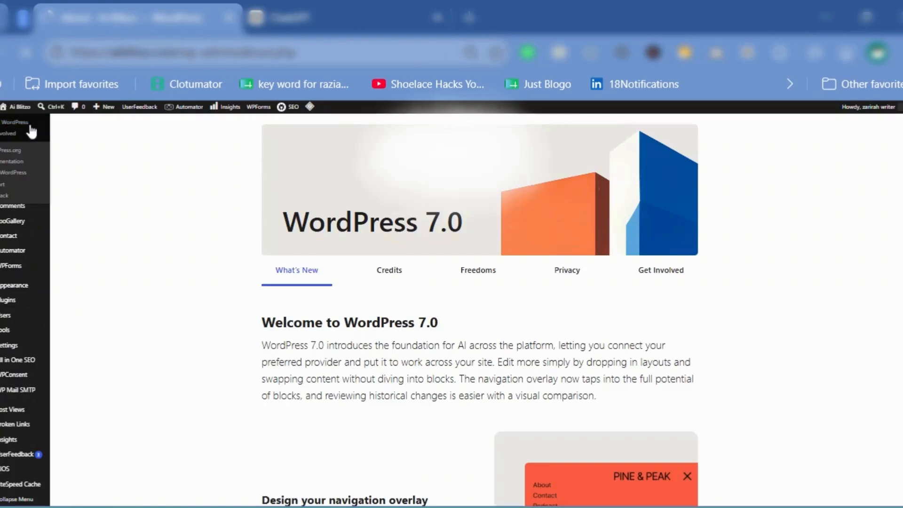
mouse_move(21, 164)
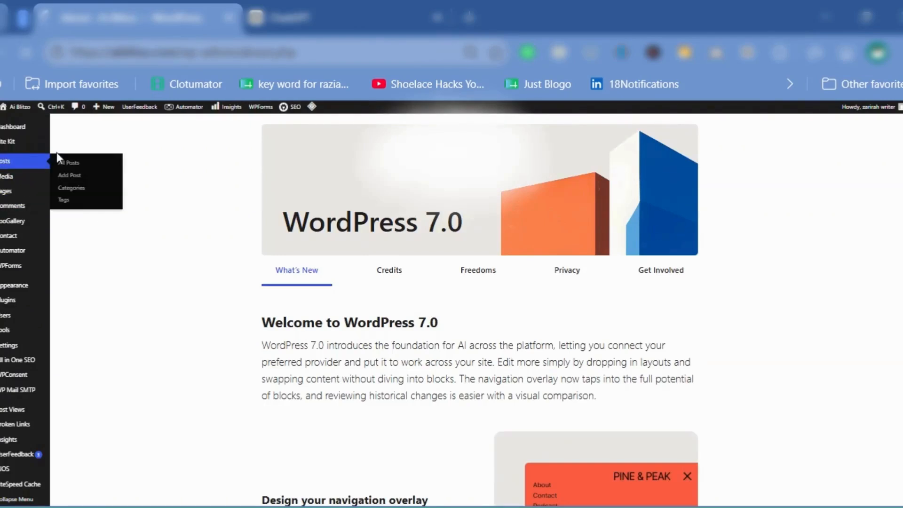
left_click(69, 175)
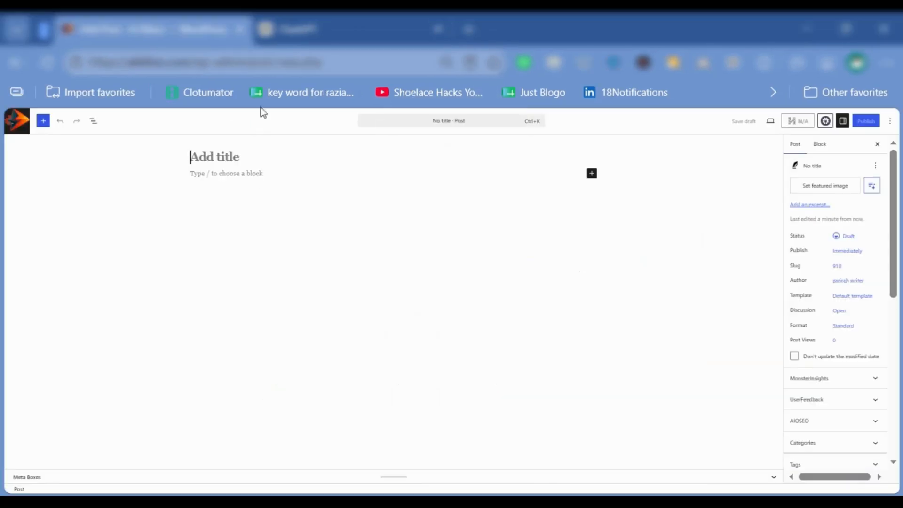
Switch to ChatGPT and paste the SEO article prompt for the keyword "what is ai automation" without sending it
left_click(291, 29)
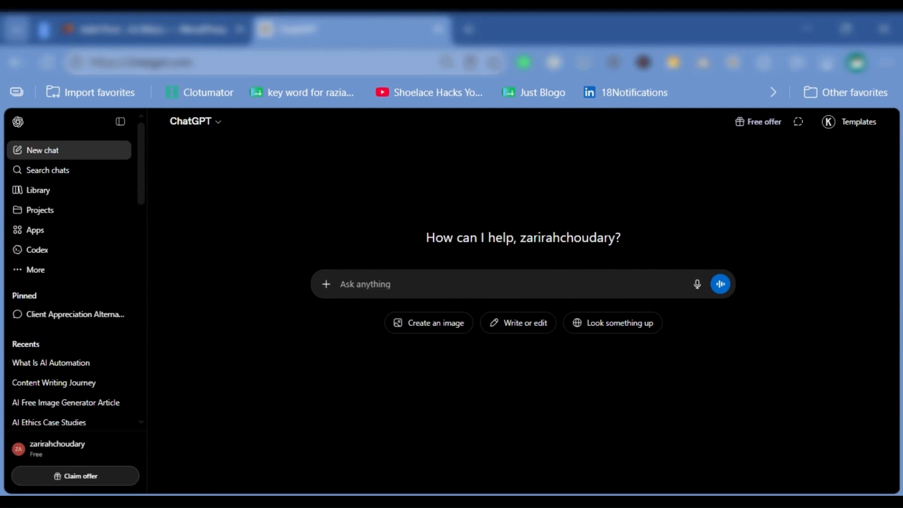
key("ctrl+v")
left_click_drag(535, 285, 604, 285)
left_click(513, 299)
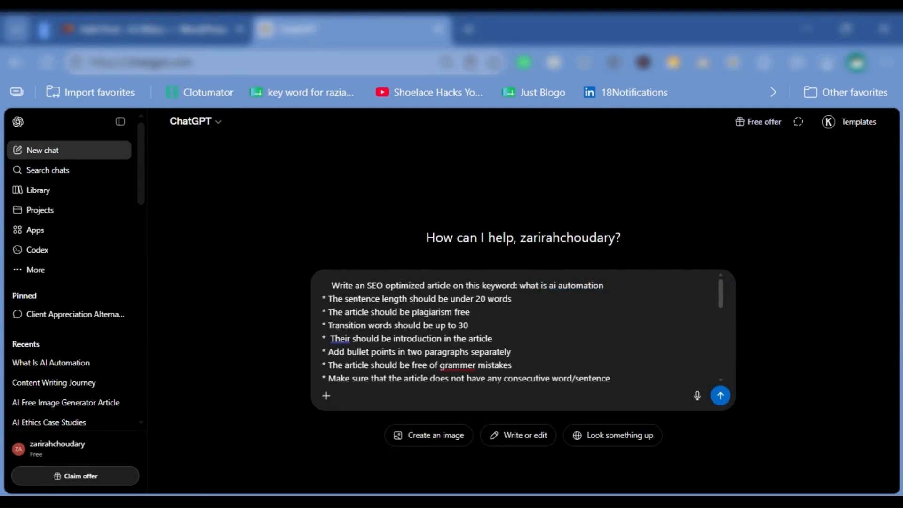
Review the prompt's rules on sentence length, plagiarism and transition words
left_click_drag(343, 299, 509, 299)
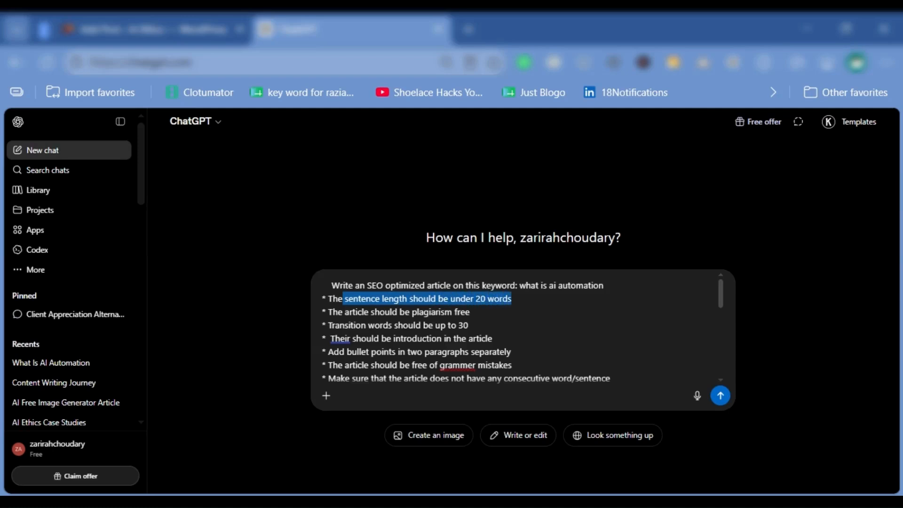
left_click(511, 306)
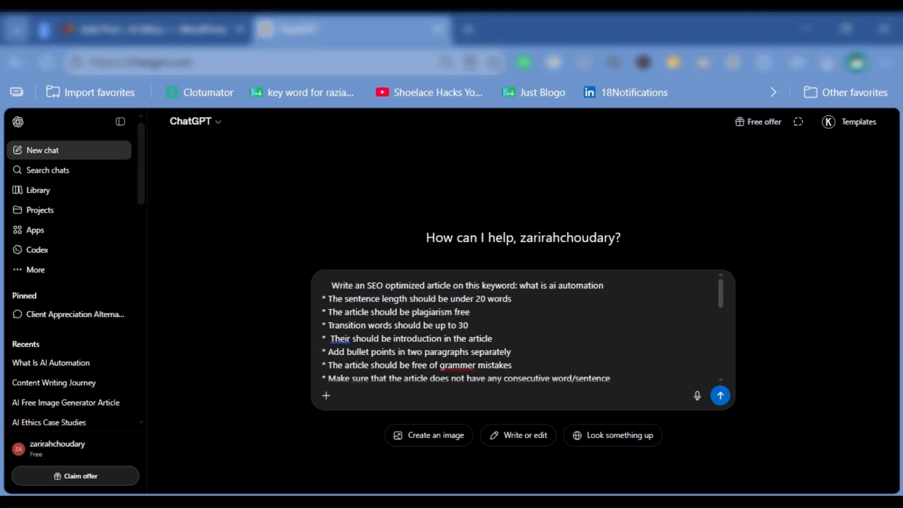
left_click_drag(363, 312, 470, 312)
left_click(471, 312)
left_click_drag(334, 325, 429, 338)
left_click(469, 326)
scroll(470, 330, "down", 5)
scroll(517, 330, "up", 2)
scroll(459, 330, "up", 2)
Examine the prompt's requirements for article length and focus keyword repetition
left_click_drag(460, 285, 609, 379)
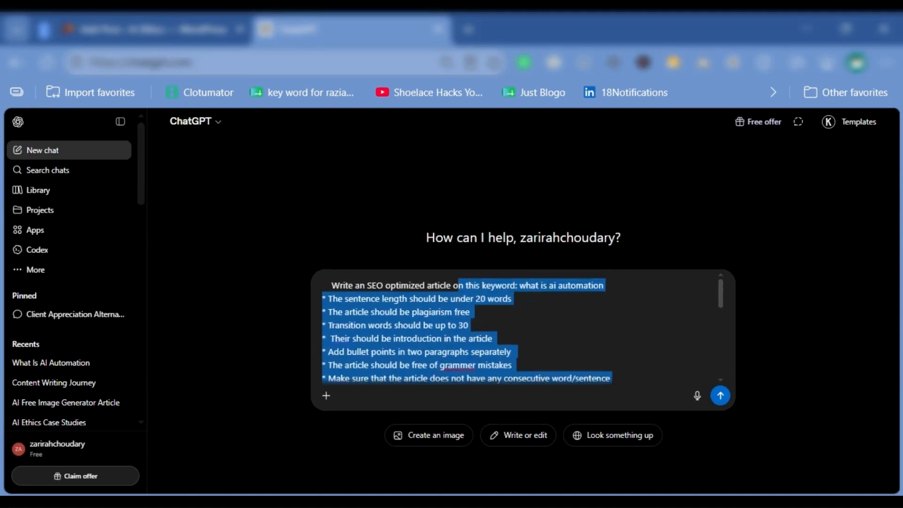
left_click(455, 339)
scroll(455, 339, "down", 2)
scroll(455, 339, "up", 1)
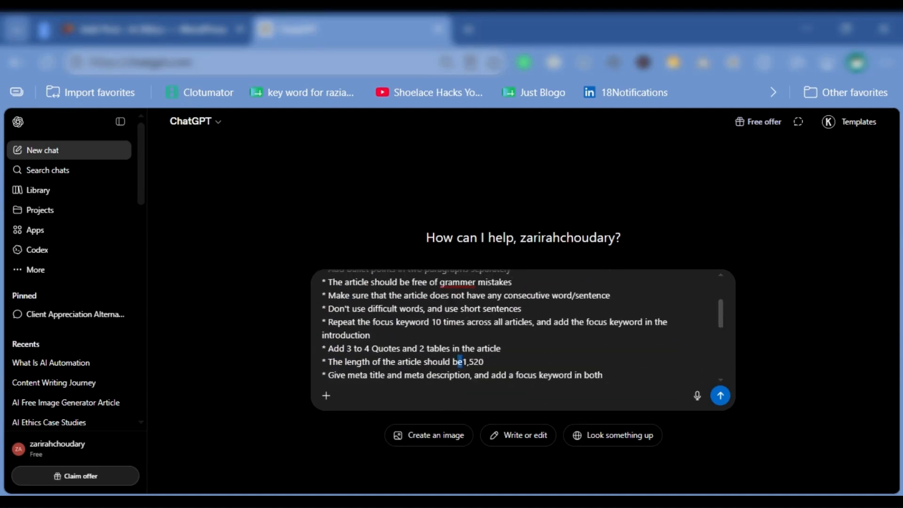
left_click_drag(463, 362, 483, 362)
left_click(484, 361)
left_click_drag(356, 323, 614, 322)
left_click(371, 335)
scroll(517, 327, "down", 6)
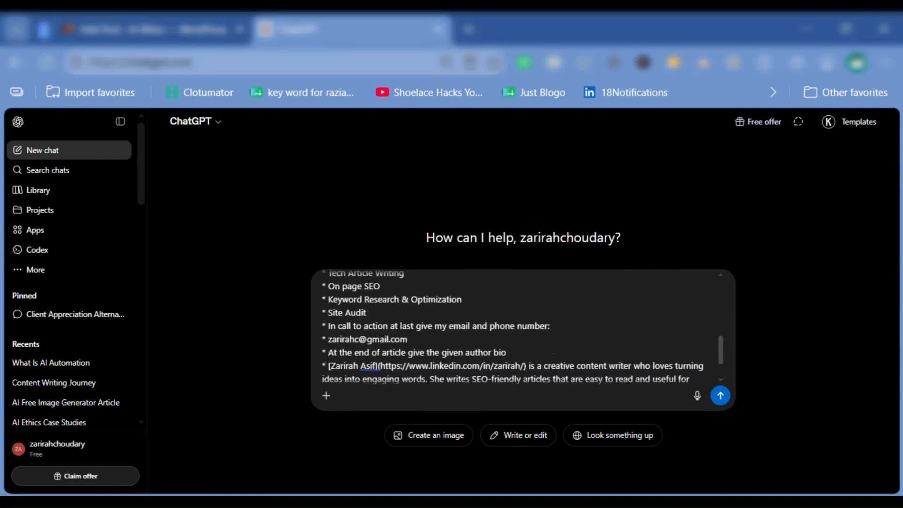
Read the prompt's closing part with the offered services, contact details and author bio
scroll(489, 324, "up", 2)
left_click_drag(338, 318, 428, 318)
left_click(421, 318)
scroll(423, 319, "down", 2)
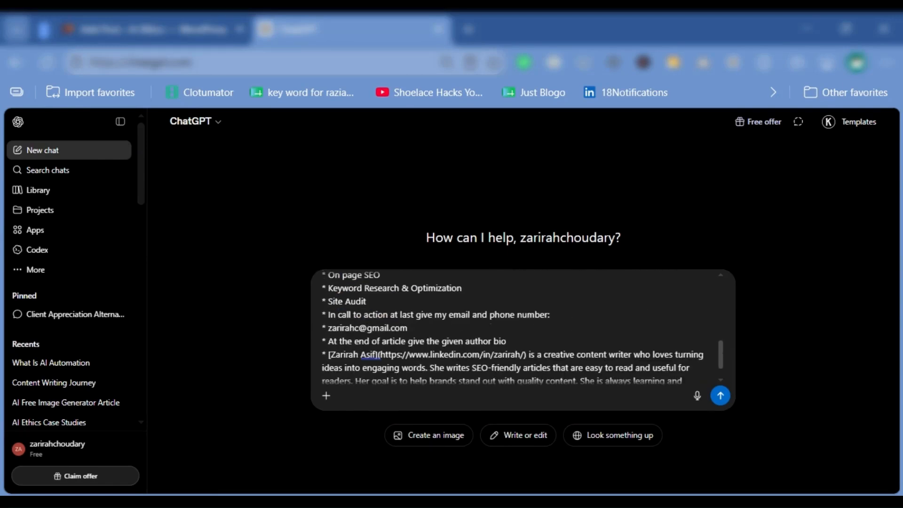
left_click_drag(340, 328, 408, 327)
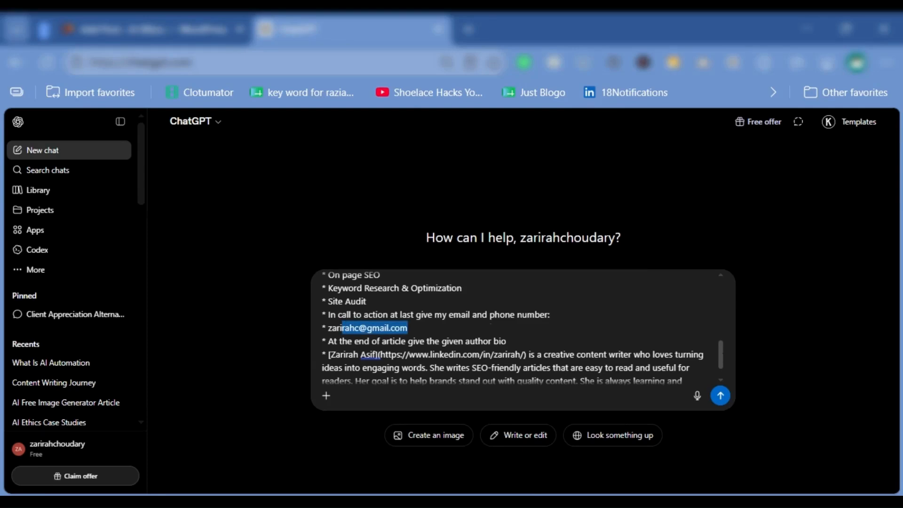
scroll(408, 328, "down", 1)
left_click_drag(366, 357, 514, 358)
left_click(427, 370)
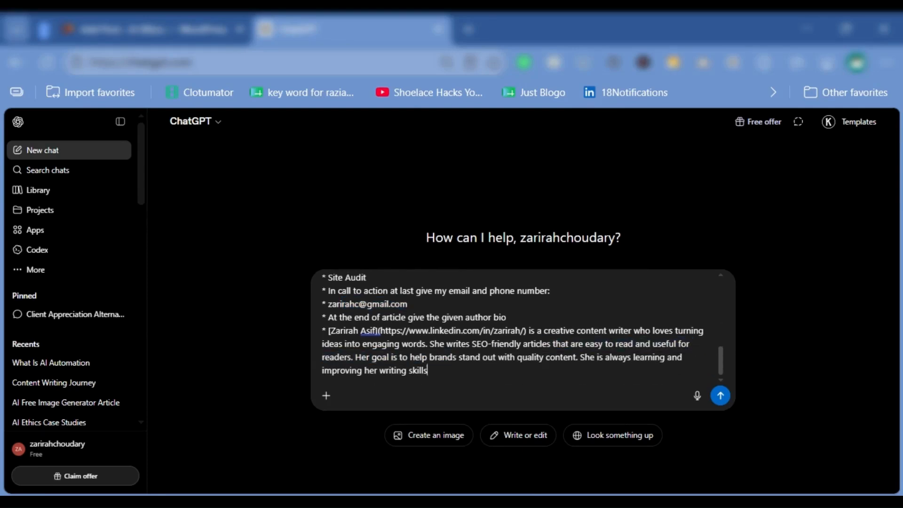
Submit the prompt and follow the generated article through the FAQs, call to action and author bio
left_click(719, 395)
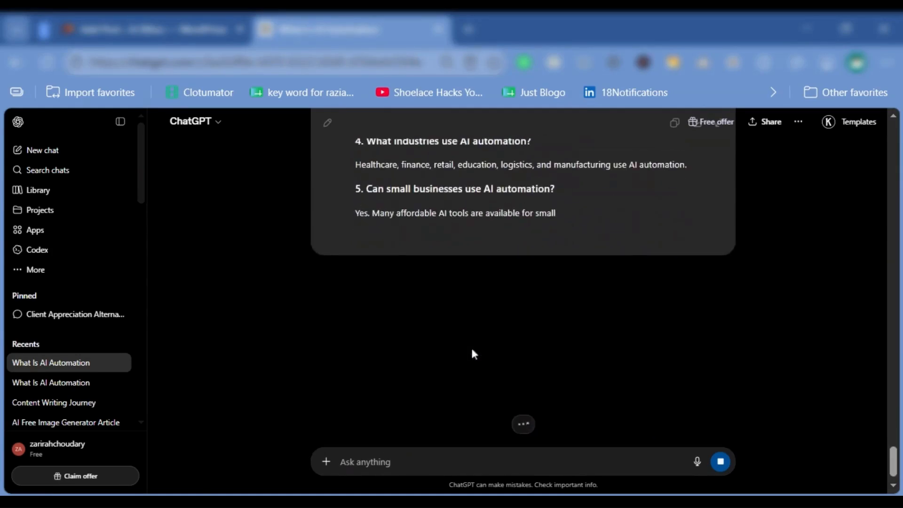
scroll(470, 346, "up", 6)
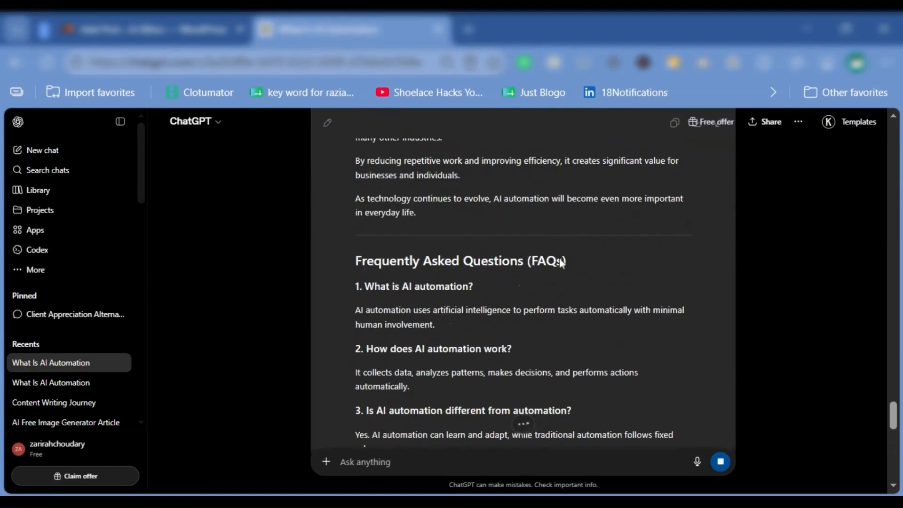
scroll(547, 267, "down", 15)
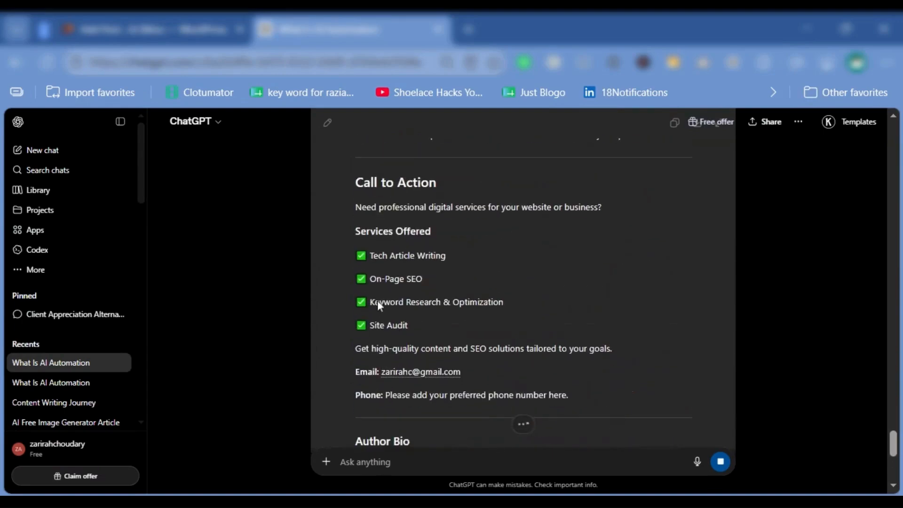
scroll(372, 352, "down", 1)
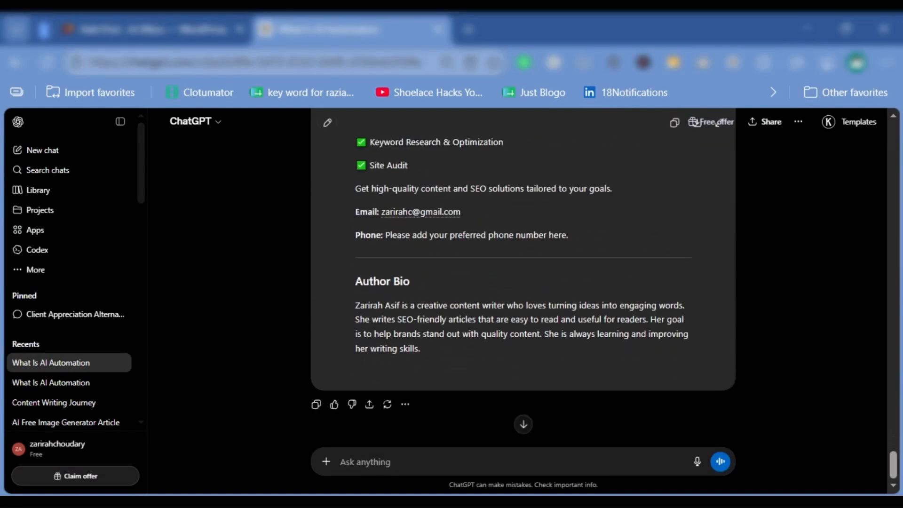
Review the article's FAQs, its AI versus traditional automation comparison, bullet lists and quote
scroll(505, 363, "up", 10)
scroll(521, 282, "up", 4)
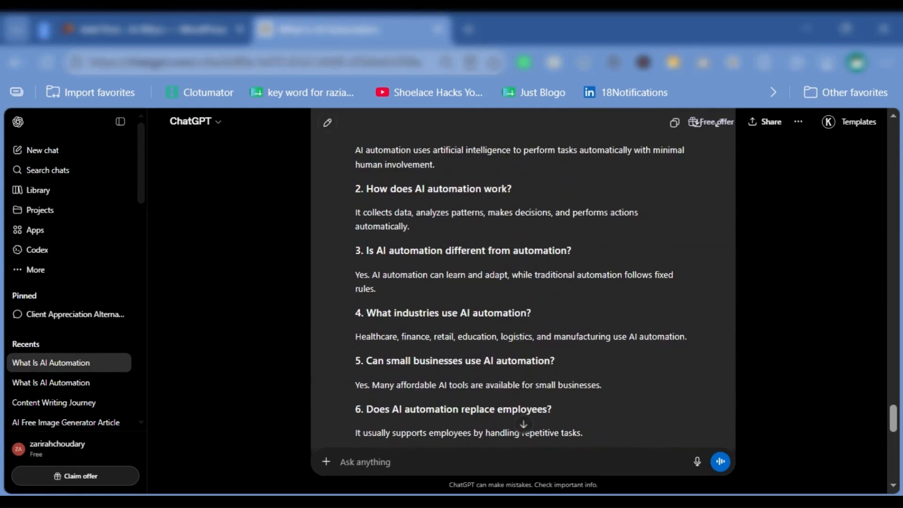
scroll(521, 282, "up", 4)
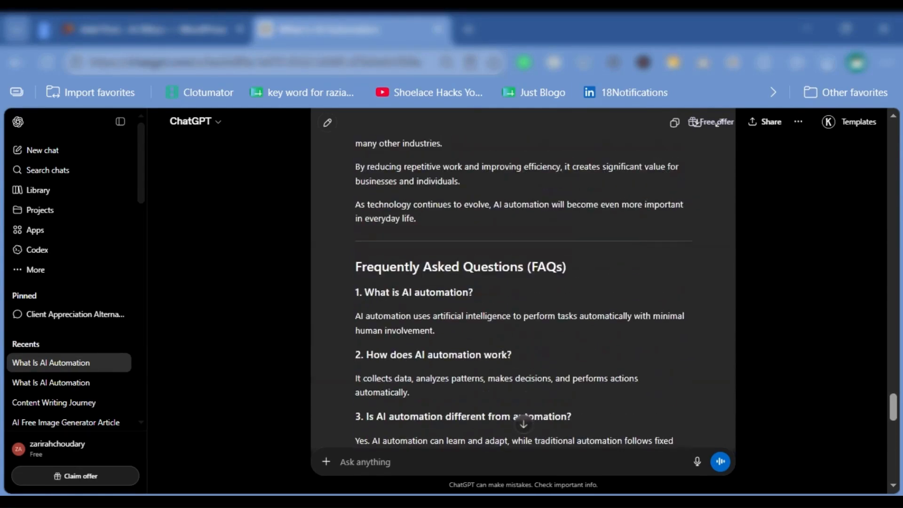
scroll(523, 282, "up", 10)
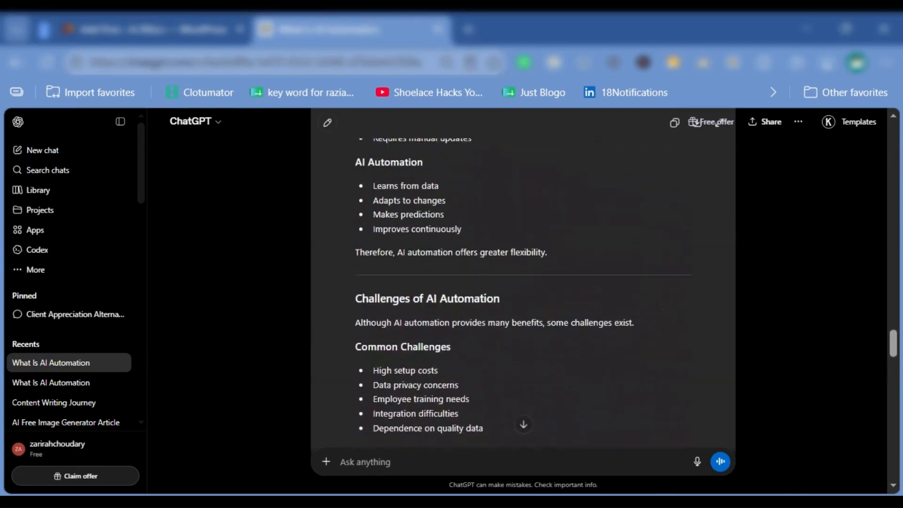
left_click_drag(374, 185, 443, 215)
left_click(463, 229)
scroll(521, 282, "up", 8)
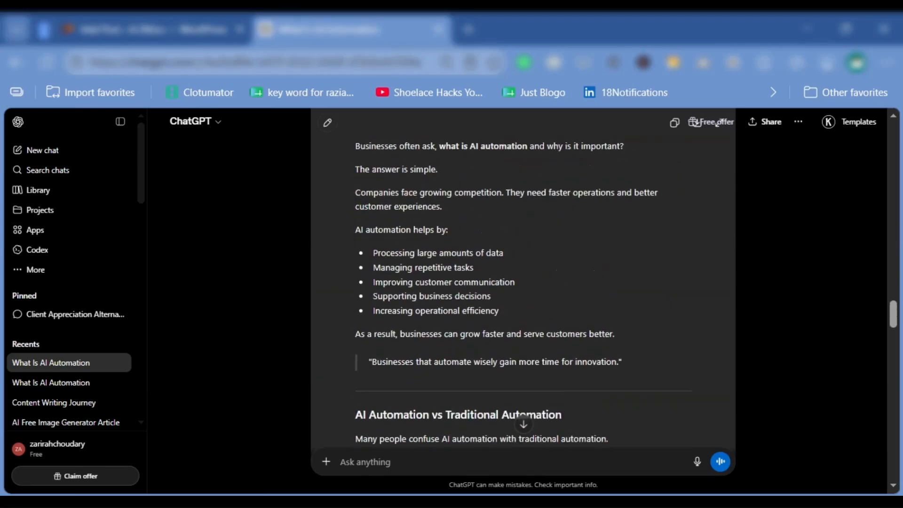
triple_click(414, 361)
left_click(491, 295)
Examine the article's industries table, meta details and focus keyword use in the introduction
scroll(491, 296, "up", 10)
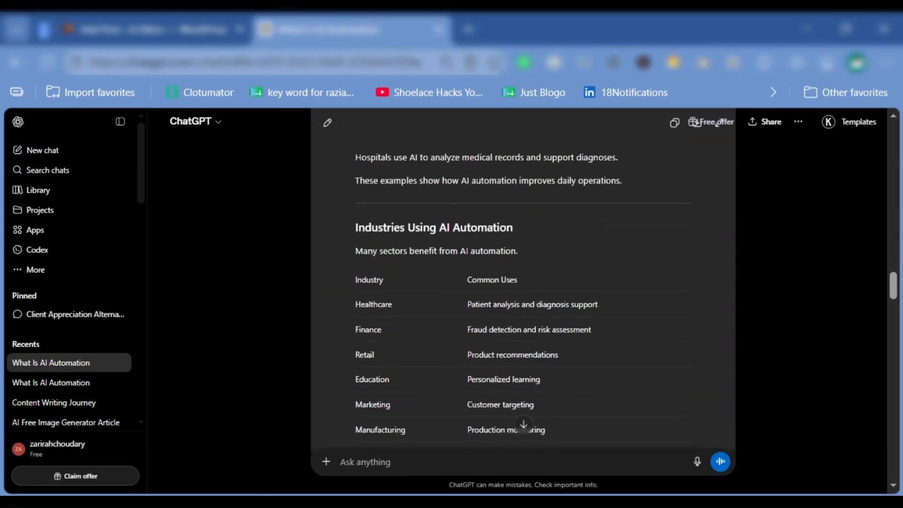
scroll(522, 282, "up", 3)
scroll(522, 282, "up", 12)
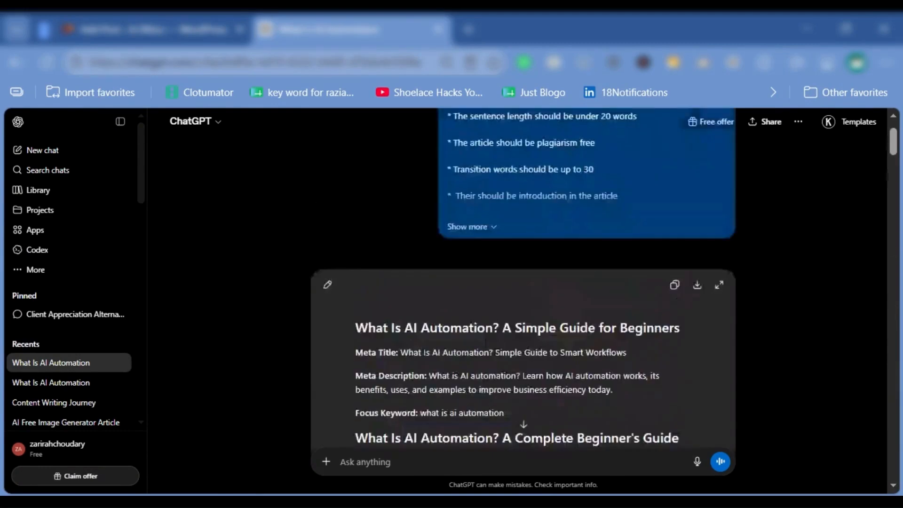
scroll(474, 284, "down", 5)
left_click_drag(378, 240, 474, 330)
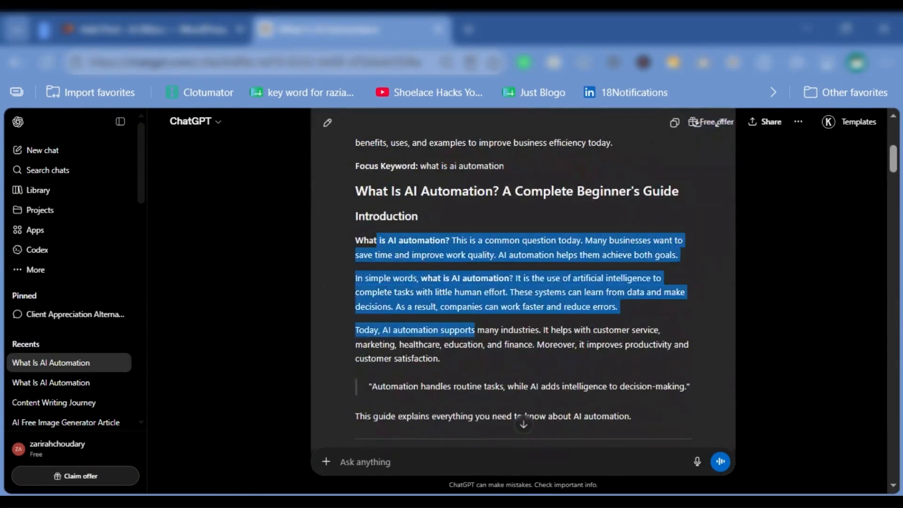
left_click(499, 330)
left_click(440, 358)
left_click_drag(451, 240, 355, 240)
scroll(523, 282, "up", 5)
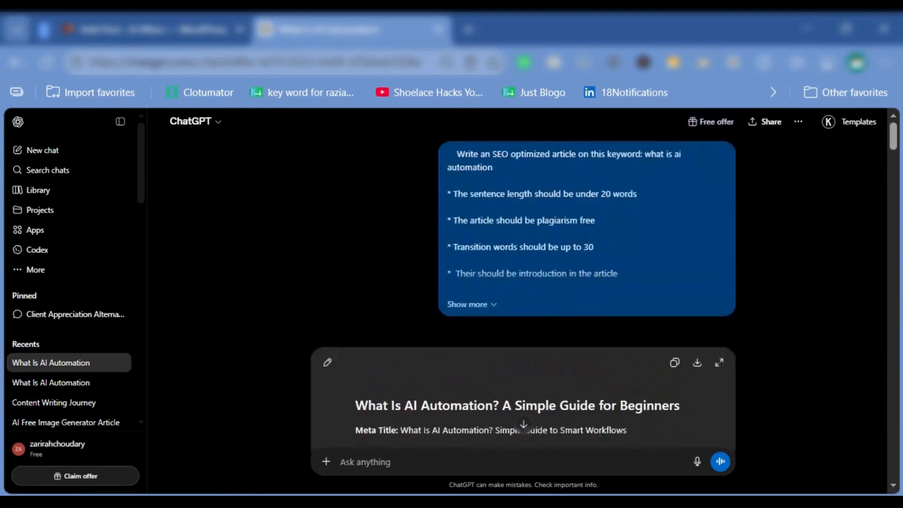
Copy the whole generated article and paste it into Dupli Checker's plagiarism checker, dismissing the Grammarly advertisement
left_click(674, 364)
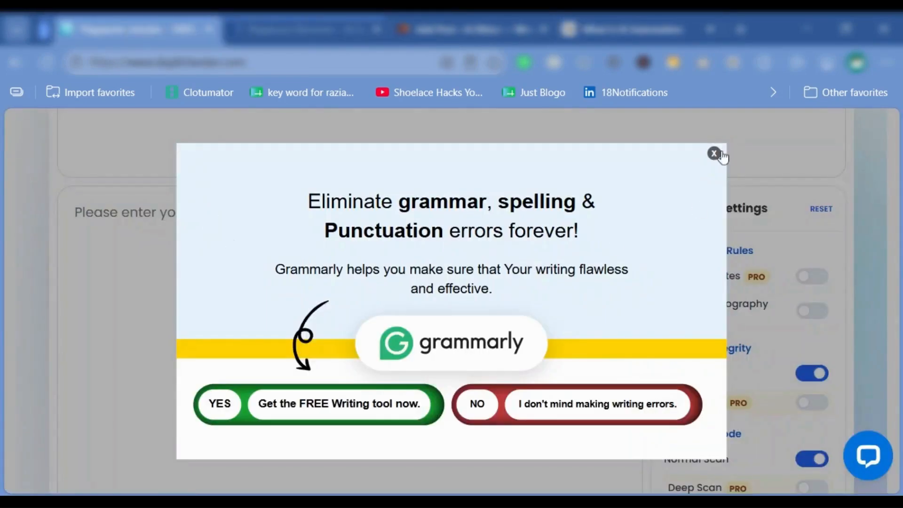
left_click(720, 154)
left_click(348, 235)
key("ctrl+v")
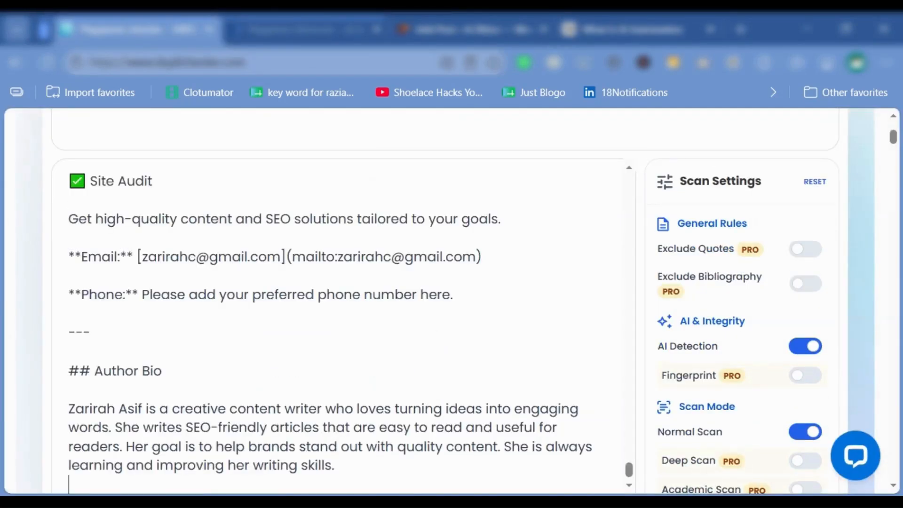
Run the plagiarism check on the pasted article and complete the human verification
scroll(329, 329, "up", 15)
scroll(543, 238, "down", 7)
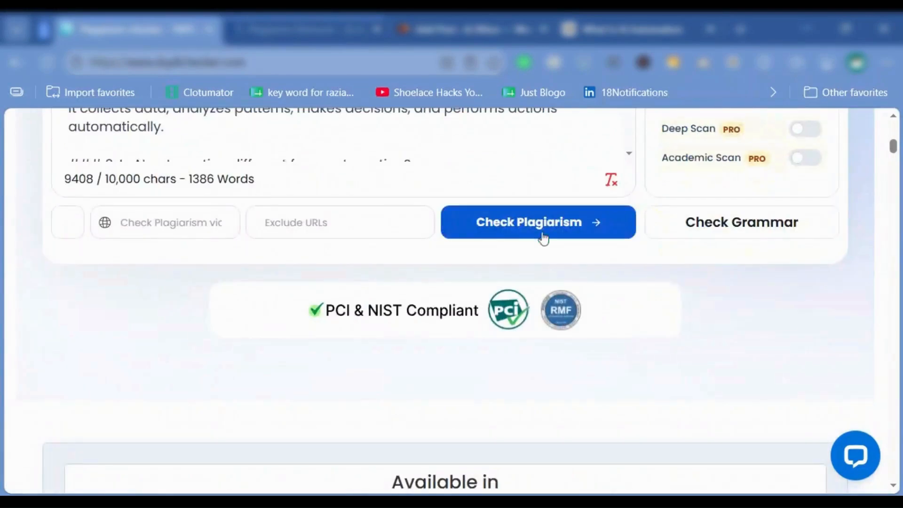
left_click(543, 238)
left_click(358, 319)
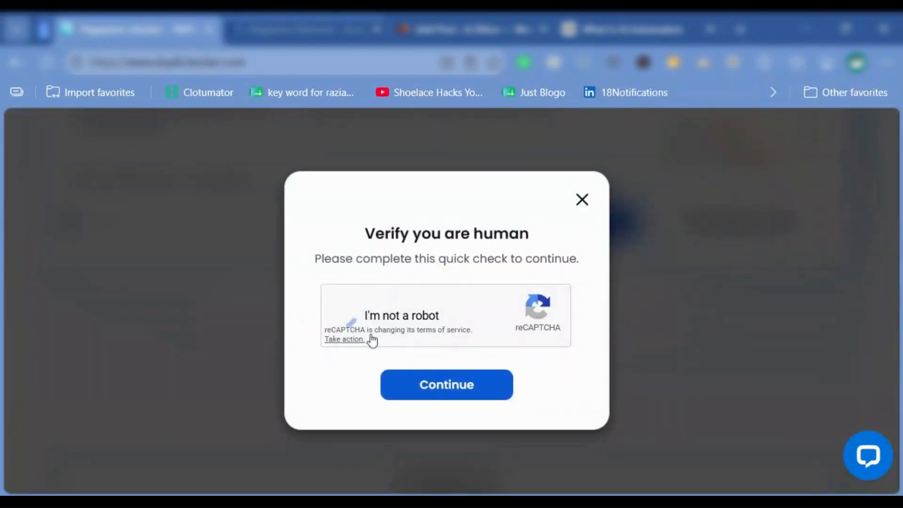
left_click(447, 386)
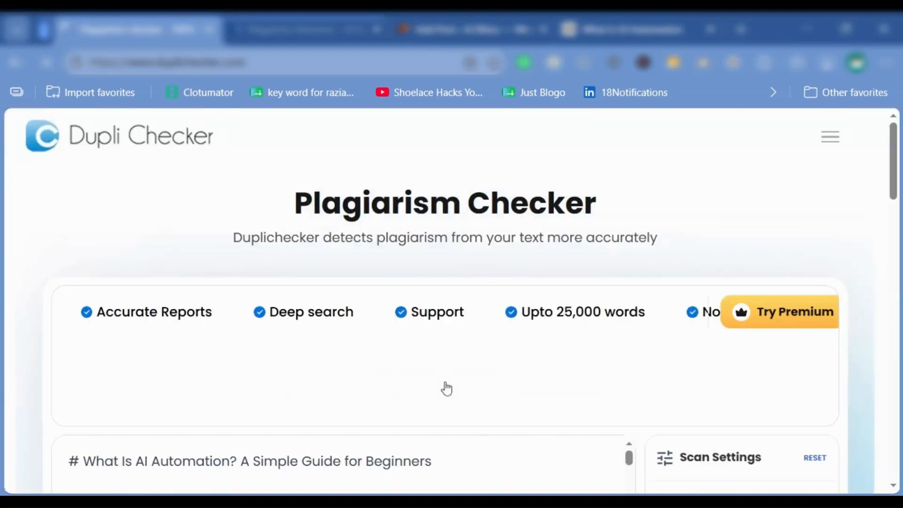
Examine the plagiarized and unique content scores and the source breakdown for the article
scroll(446, 387, "down", 10)
left_click(556, 321)
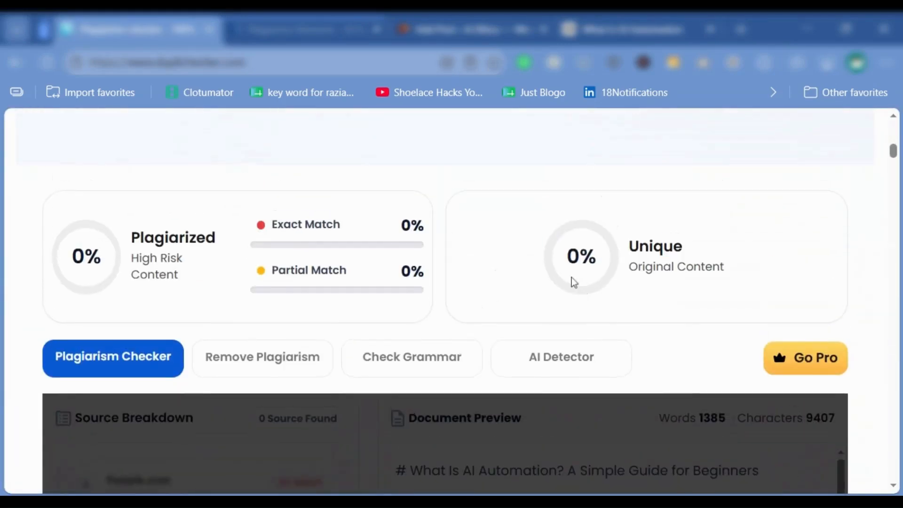
scroll(419, 351, "down", 2)
scroll(504, 371, "down", 3)
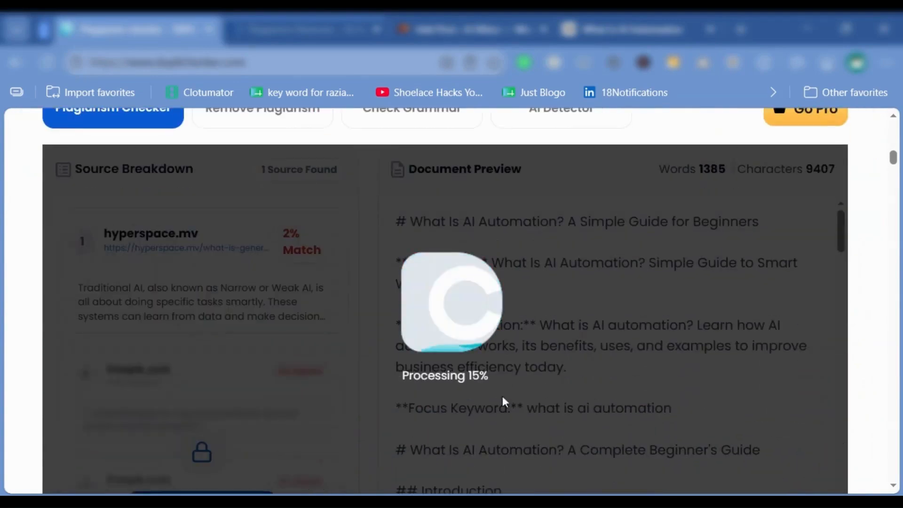
scroll(501, 394, "down", 1)
scroll(501, 393, "up", 3)
scroll(501, 393, "up", 1)
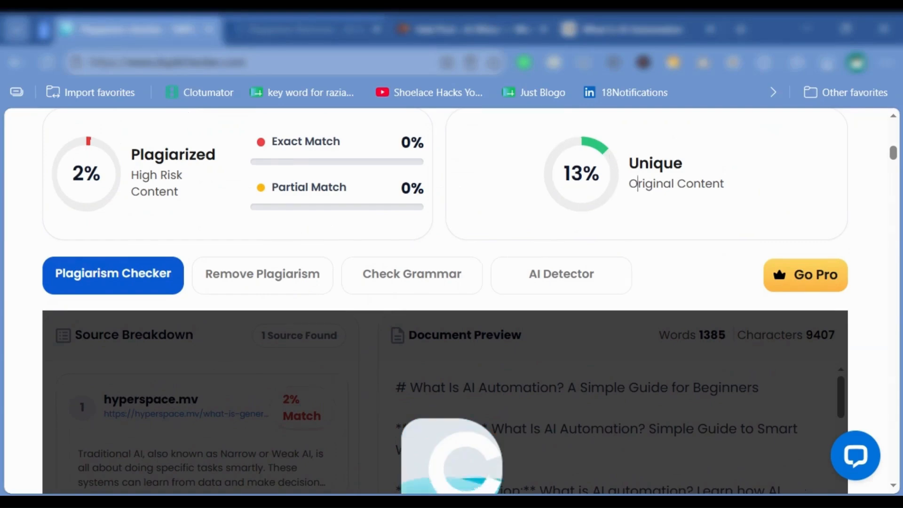
left_click_drag(637, 184, 693, 184)
left_click_drag(72, 174, 84, 174)
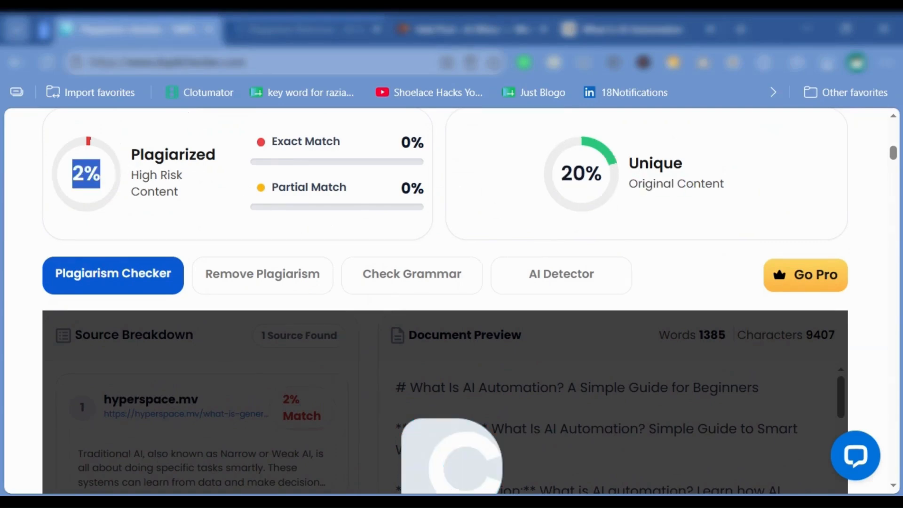
left_click_drag(144, 154, 196, 154)
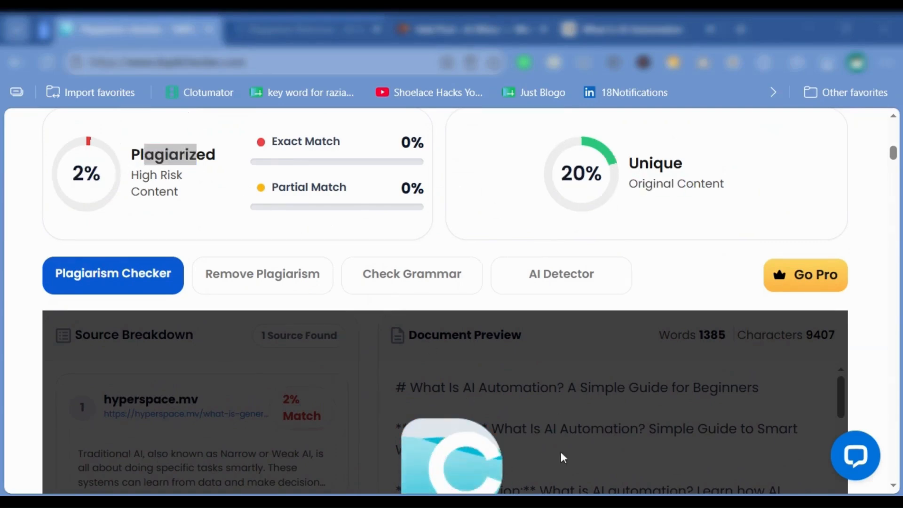
Review the completed plagiarism scores and the underlined matching sentences throughout the document preview
scroll(485, 292, "down", 2)
scroll(485, 333, "up", 2)
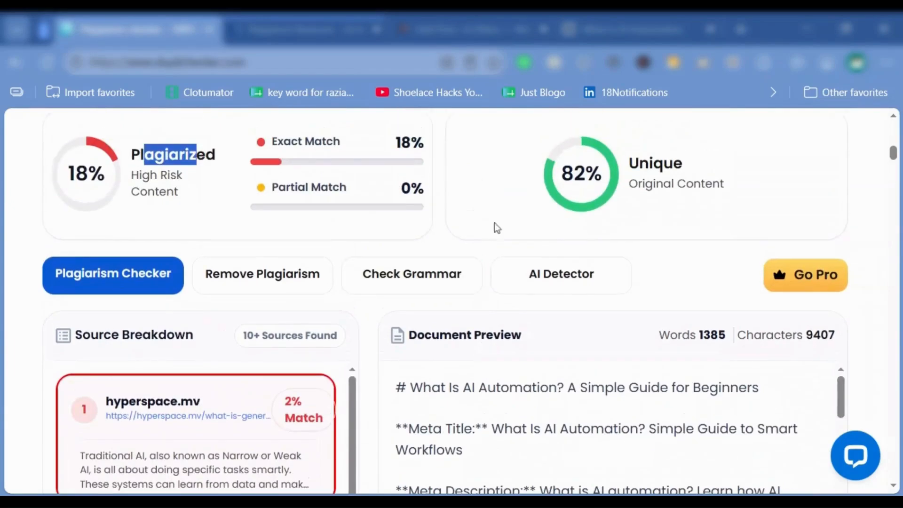
left_click_drag(705, 183, 638, 184)
left_click(638, 184)
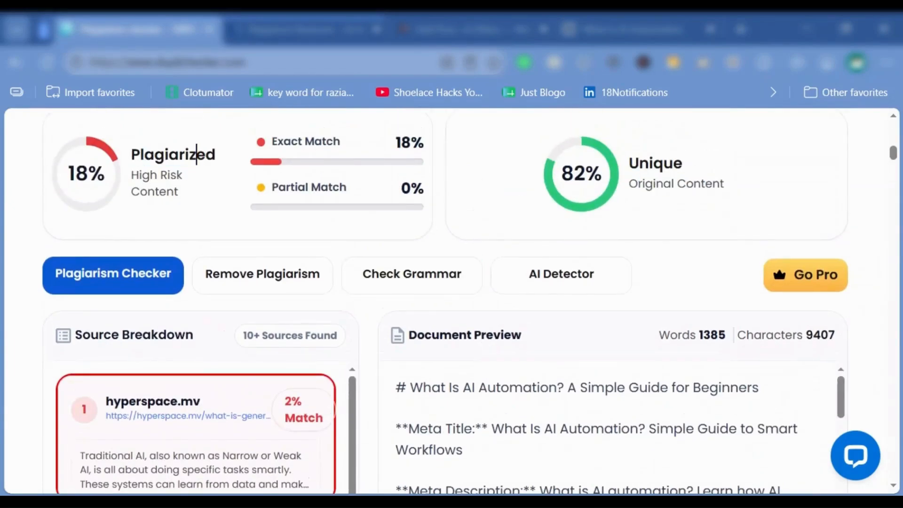
left_click(199, 178)
scroll(202, 186, "down", 1)
scroll(335, 329, "down", 1)
scroll(518, 403, "down", 11)
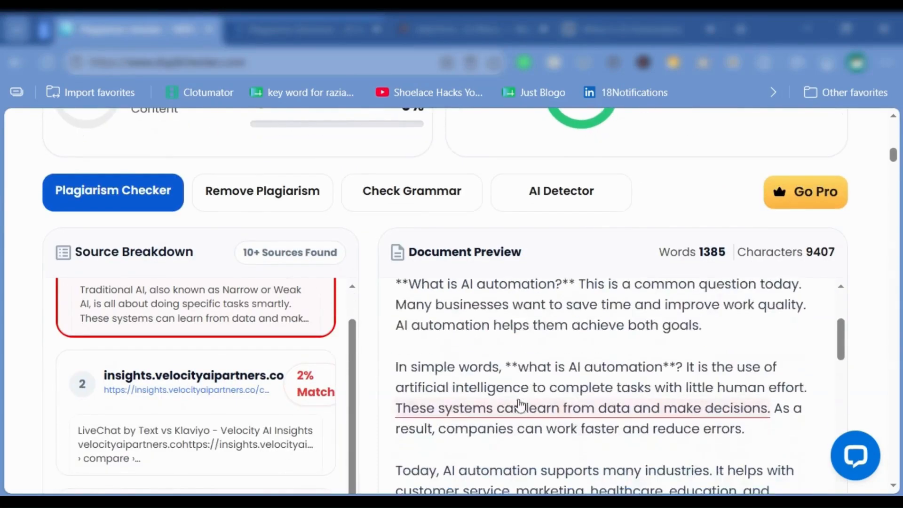
scroll(516, 393, "up", 4)
scroll(516, 393, "down", 5)
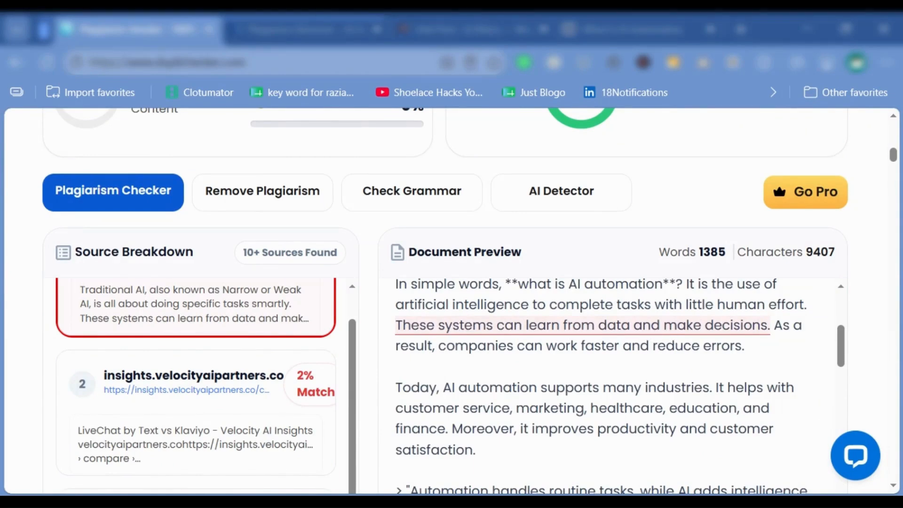
scroll(590, 343, "down", 10)
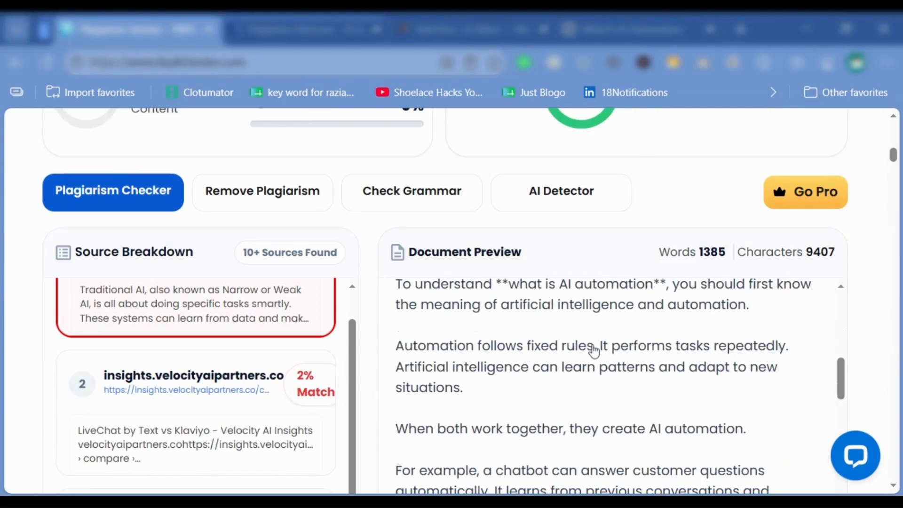
scroll(527, 350, "up", 1)
scroll(570, 368, "down", 2)
scroll(570, 369, "down", 5)
scroll(570, 236, "up", 4)
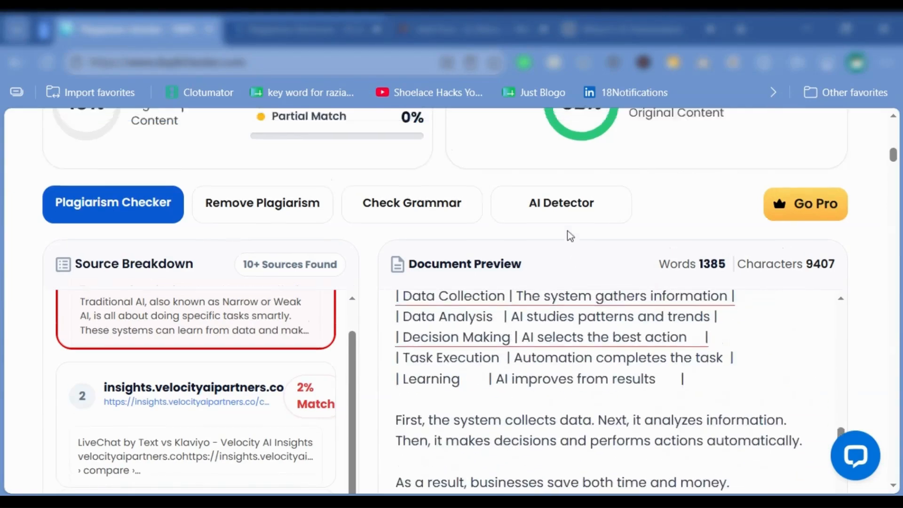
Check the article prompt in ChatGPT against the unique content score in the plagiarism report
left_click_drag(630, 163, 714, 186)
left_click(714, 195)
left_click(628, 28)
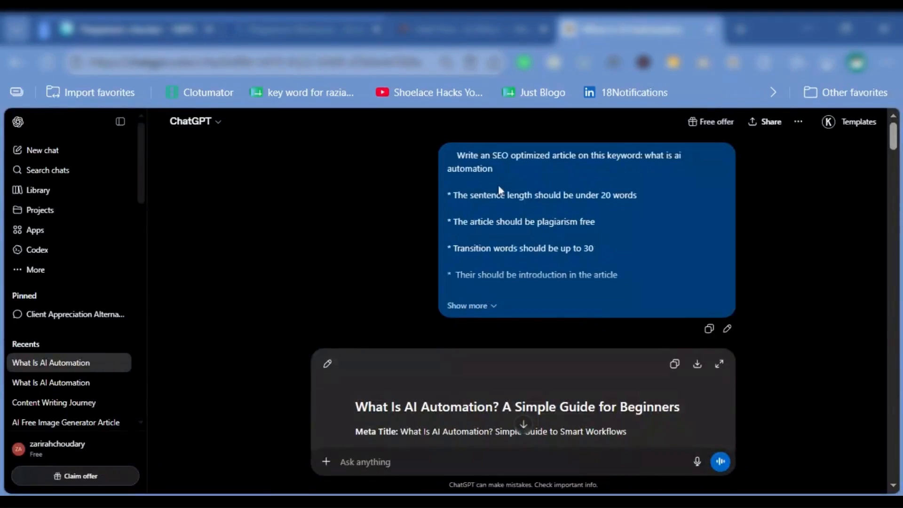
left_click(142, 29)
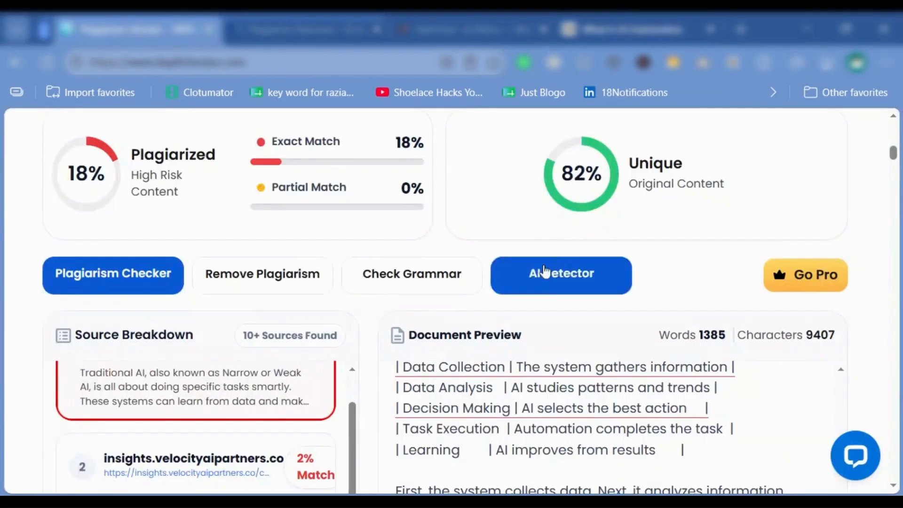
left_click_drag(629, 183, 728, 184)
left_click(728, 184)
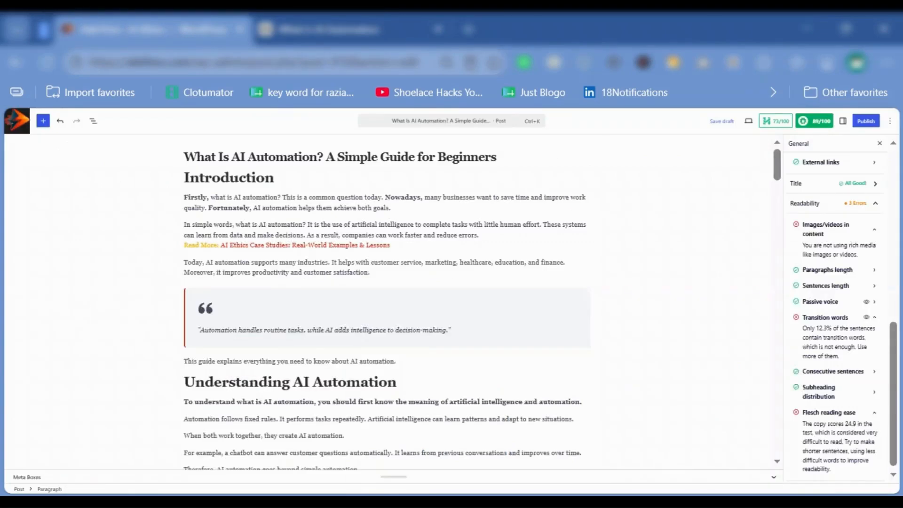
Examine the title and the Introduction heading of the WordPress post, down to the Types of AI Automation section
scroll(298, 364, "down", 10)
scroll(298, 365, "up", 10)
left_click(251, 177)
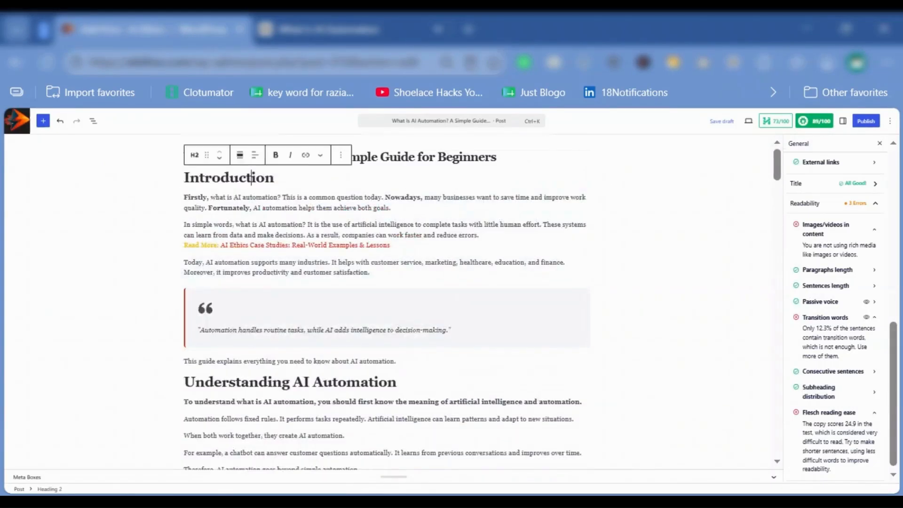
left_click(156, 195)
key("ctrl+a")
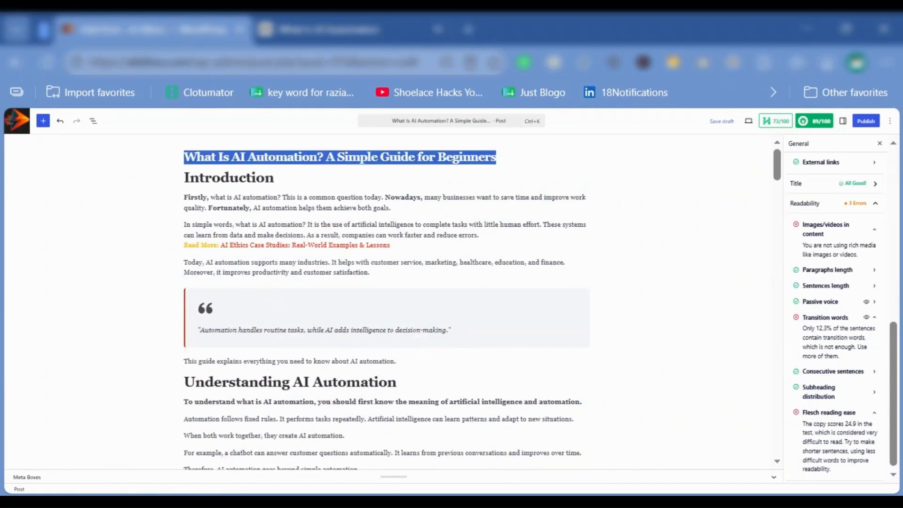
left_click(336, 156)
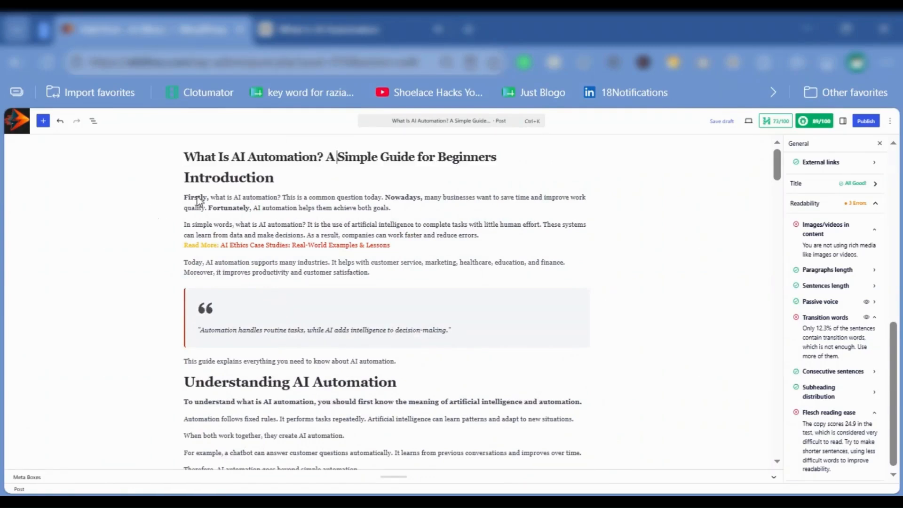
left_click(239, 177)
scroll(169, 334, "down", 8)
scroll(170, 334, "down", 6)
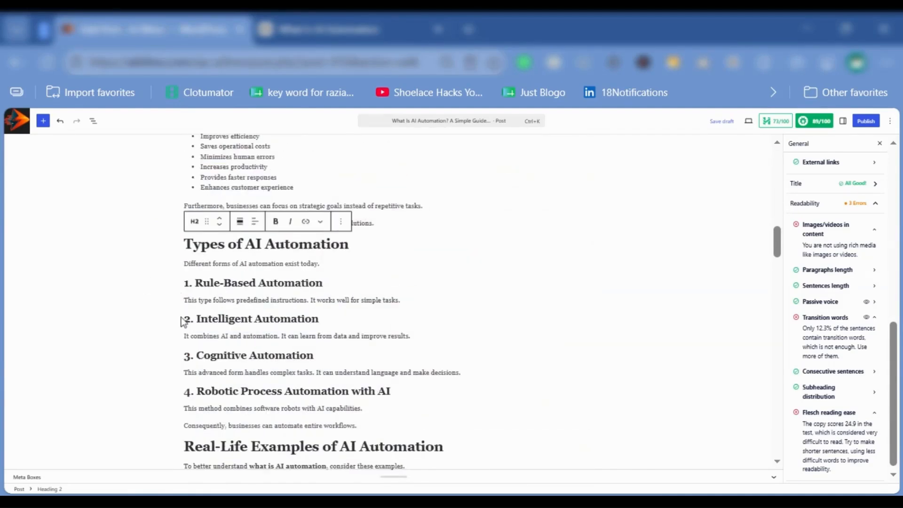
Inspect the heading levels of the numbered subheadings in the Types of AI Automation section
key("Down")
key("Down")
key("Down")
key("Down")
key("Down")
key("Down")
key("Down")
key("Down")
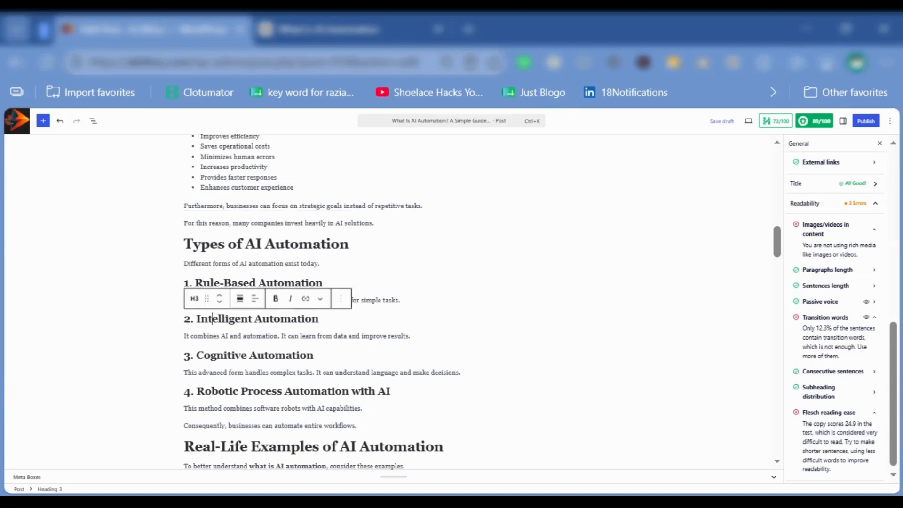
scroll(162, 337, "down", 15)
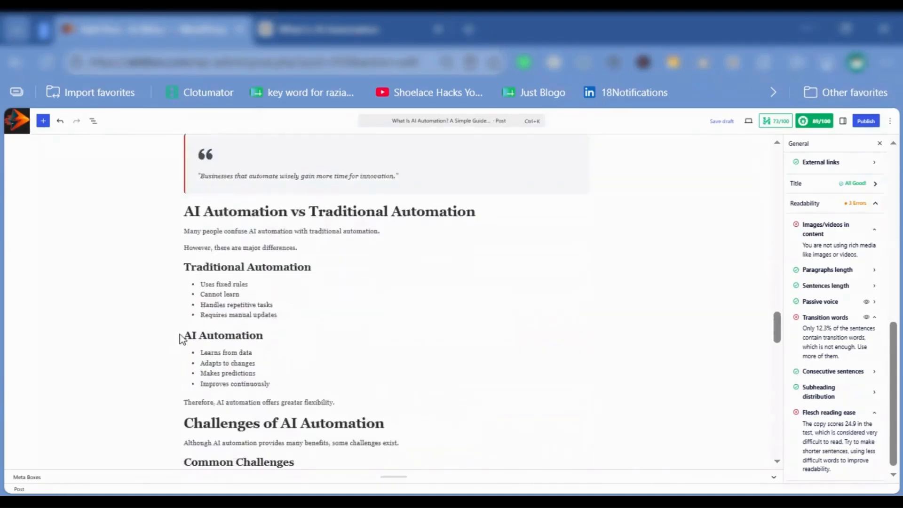
Check the heading levels from Challenges of AI Automation through the Frequently Asked Questions section
left_click(237, 187)
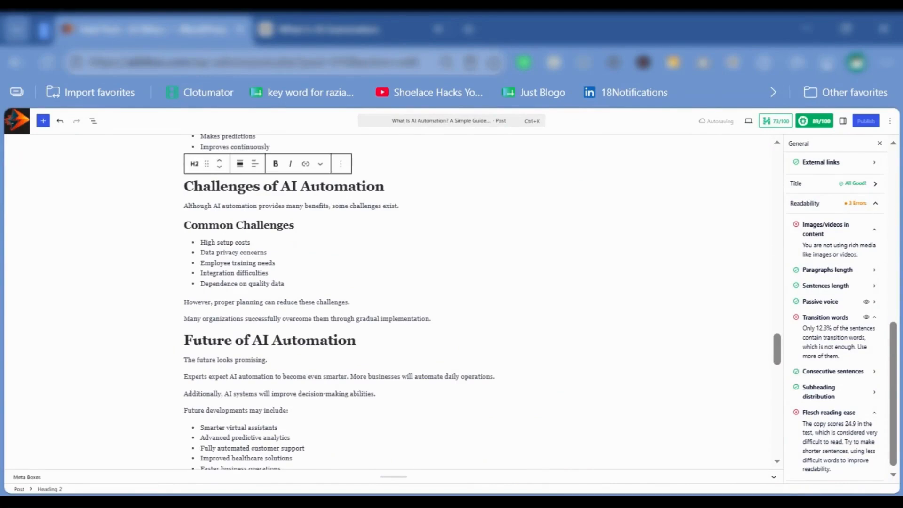
left_click(226, 225)
left_click(183, 270)
scroll(182, 270, "down", 18)
scroll(244, 253, "up", 5)
left_click(245, 254)
left_click(241, 239)
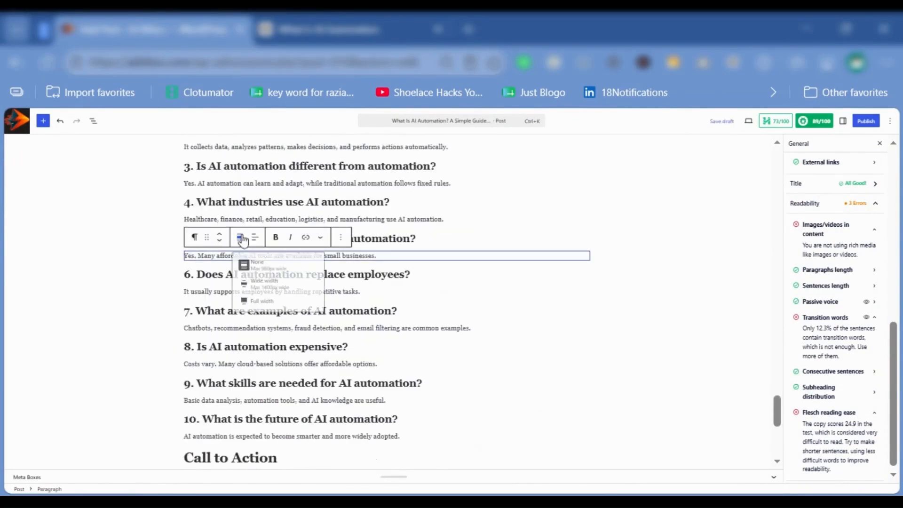
left_click(176, 255)
left_click(225, 238)
scroll(149, 286, "up", 5)
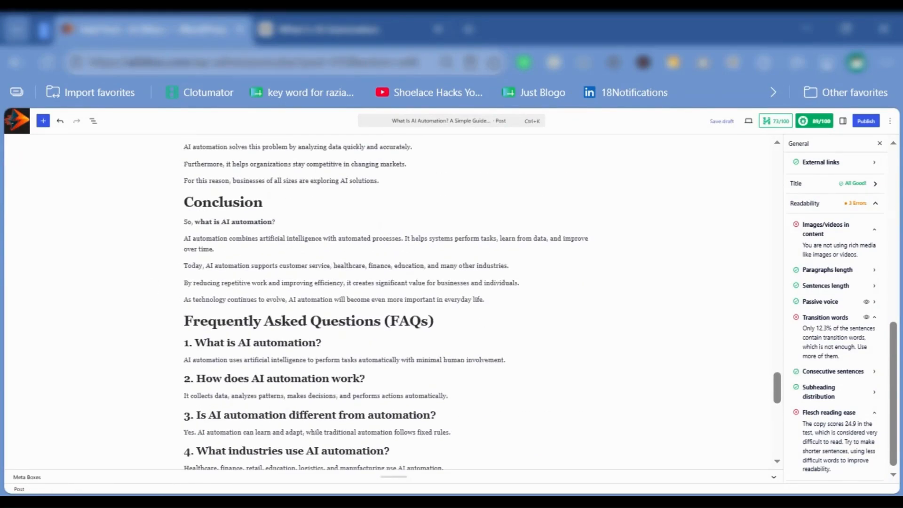
left_click(254, 321)
left_click_drag(243, 322, 325, 343)
left_click(325, 343)
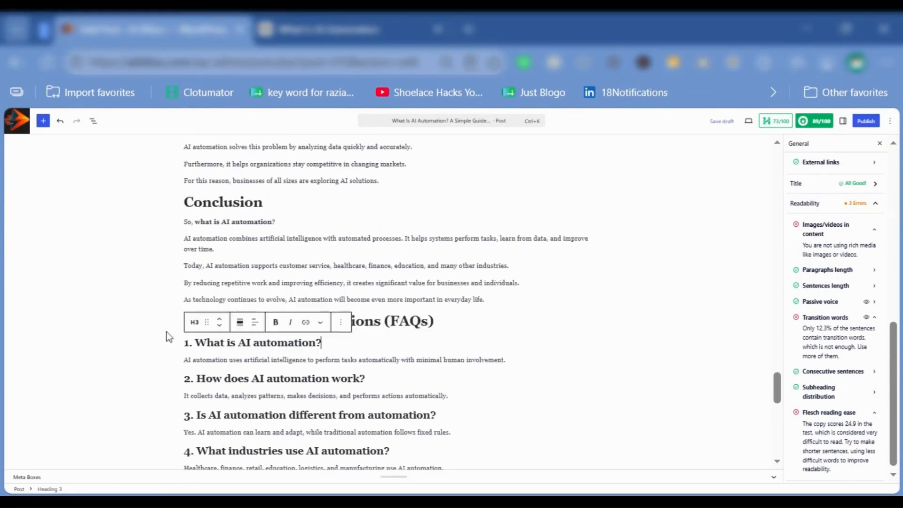
left_click(389, 322)
scroll(604, 390, "up", 20)
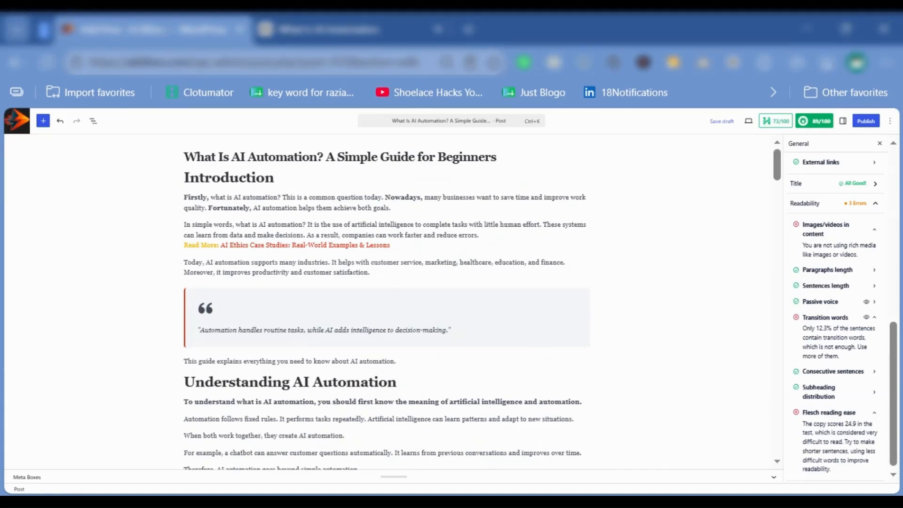
Examine the Read More links placed in the introduction and the benefits section
left_click_drag(183, 245, 391, 247)
left_click(172, 255)
left_click(392, 246)
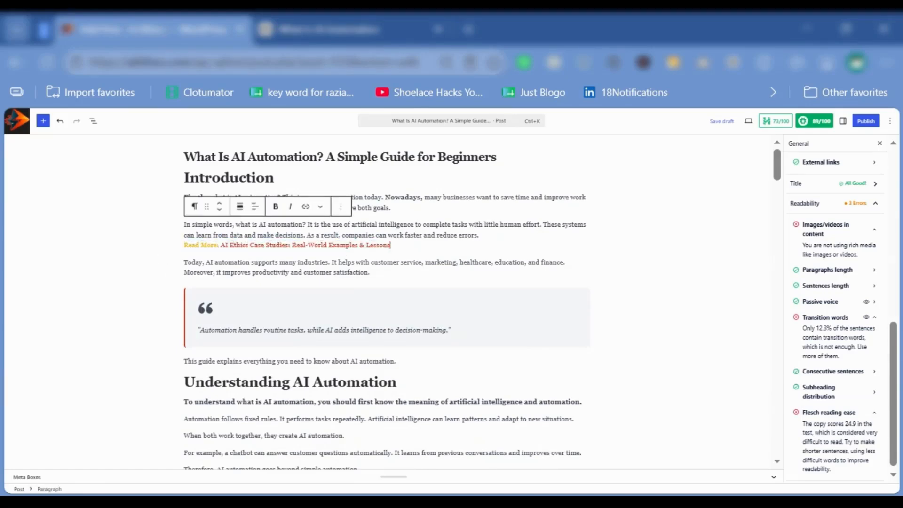
scroll(590, 306, "down", 15)
left_click(275, 240)
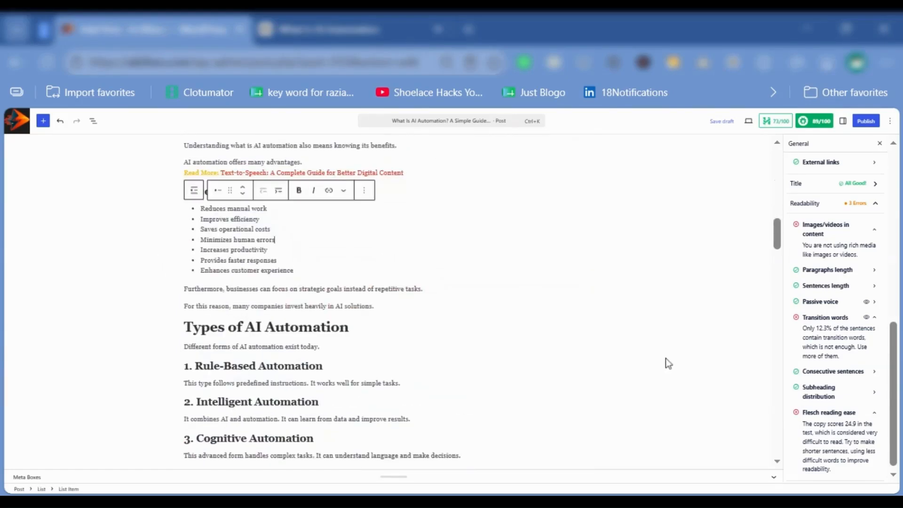
scroll(677, 348, "up", 15)
scroll(865, 377, "up", 5)
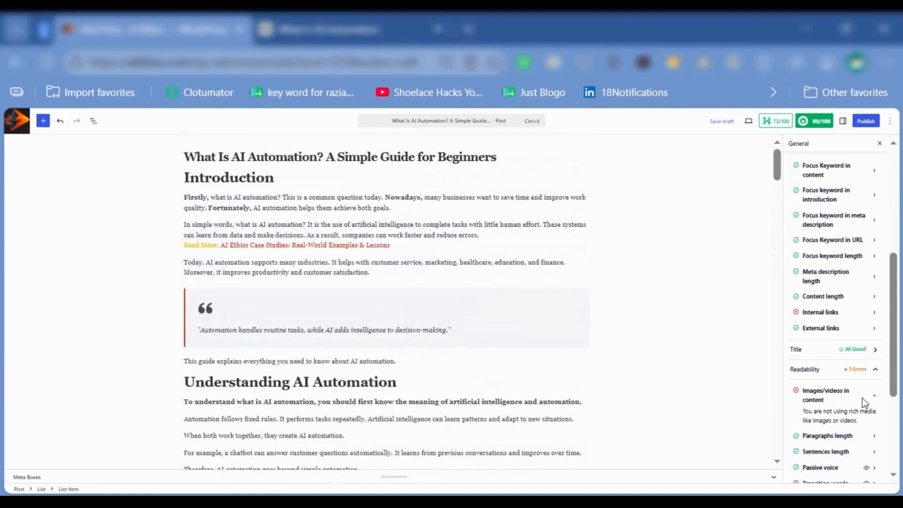
Inspect the Basic SEO checks and the details of the Internal links error
scroll(862, 398, "up", 2)
left_click(828, 230)
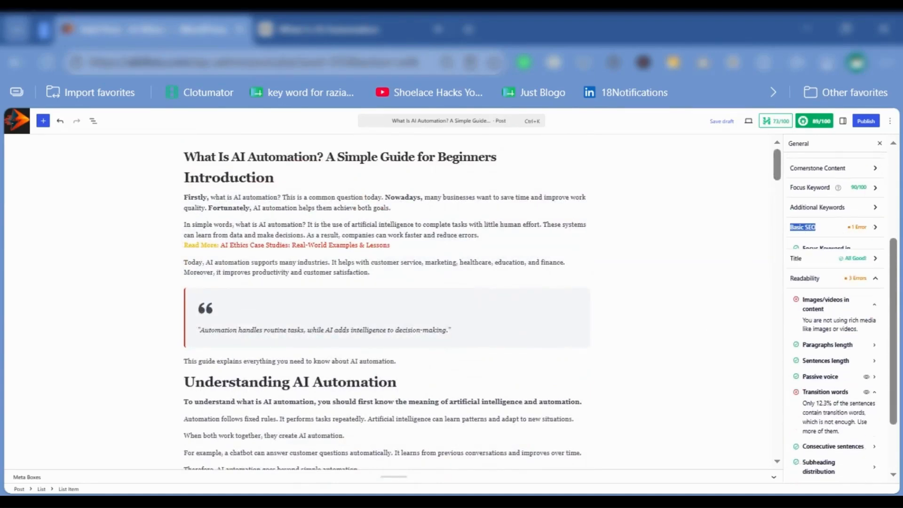
left_click(875, 228)
left_click(837, 397)
left_click_drag(838, 397, 802, 396)
left_click(842, 399)
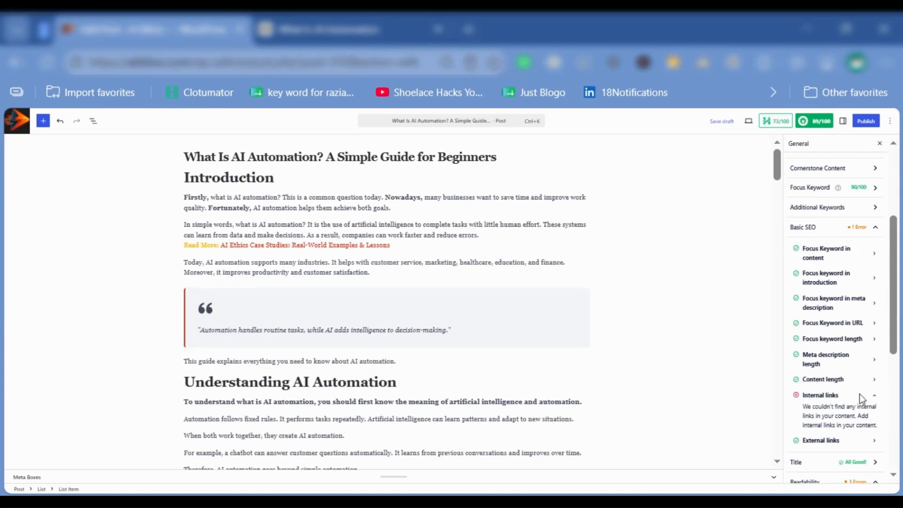
left_click(874, 228)
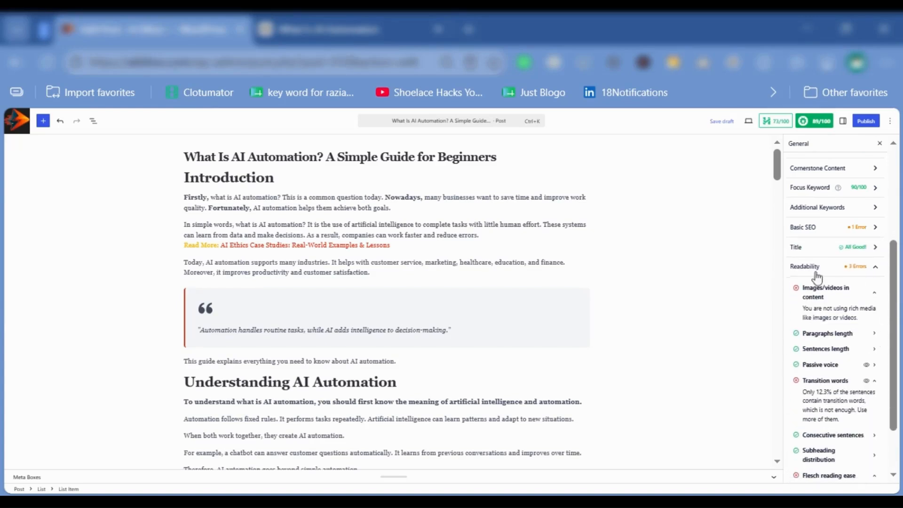
Examine the Readability errors, especially the advice on transition words
scroll(841, 367, "up", 3)
scroll(891, 414, "down", 3)
scroll(835, 321, "down", 2)
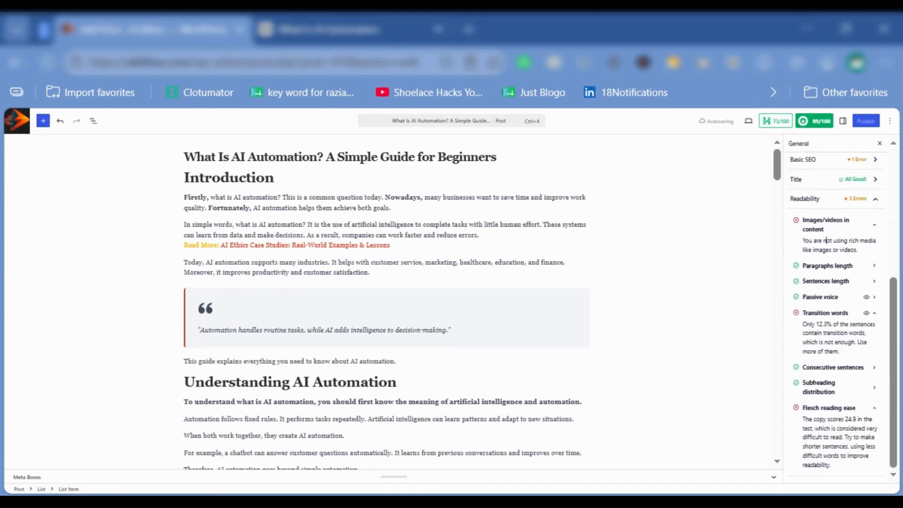
left_click_drag(805, 313, 840, 325)
left_click(841, 333)
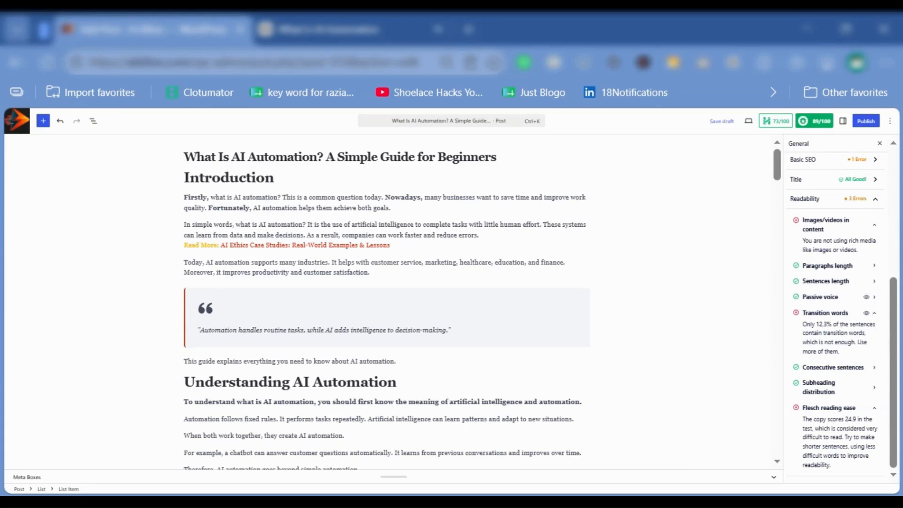
Highlight the sentences flagged by the Transition words check and examine the introduction's second paragraph
left_click(866, 312)
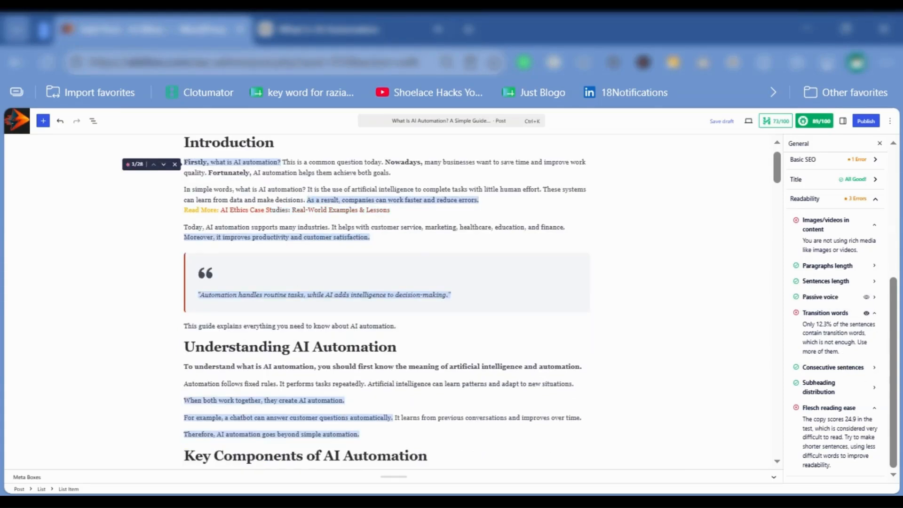
left_click_drag(308, 200, 476, 206)
left_click(476, 206)
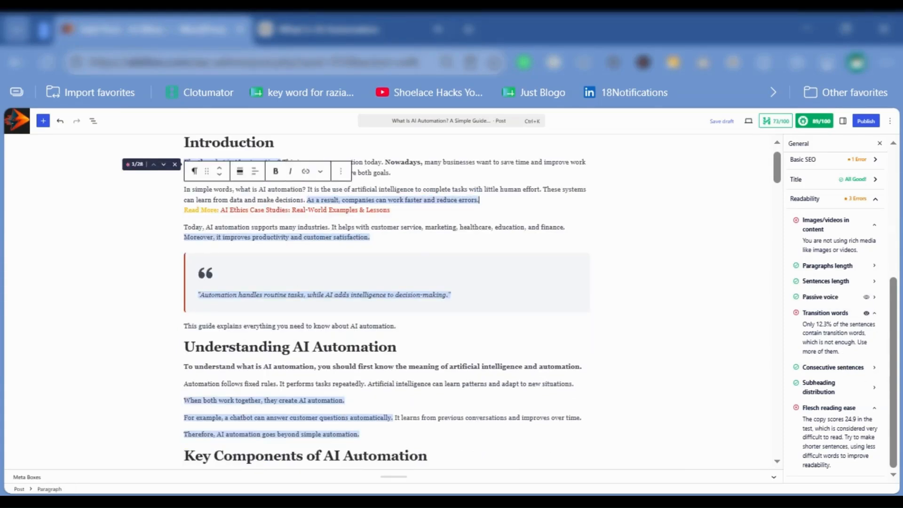
left_click_drag(312, 200, 339, 201)
triple_click(339, 200)
left_click(479, 200)
left_click_drag(479, 200, 184, 190)
left_click(103, 240)
left_click(171, 205)
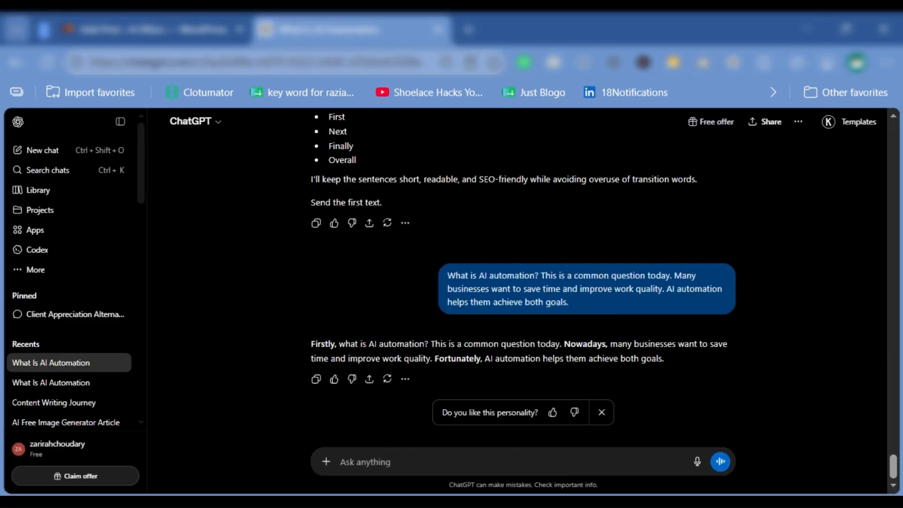
Send ChatGPT the request "I am giving you one by one text add transition words in all of them"
type("I am giving you  one by one text add transition words in all of them")
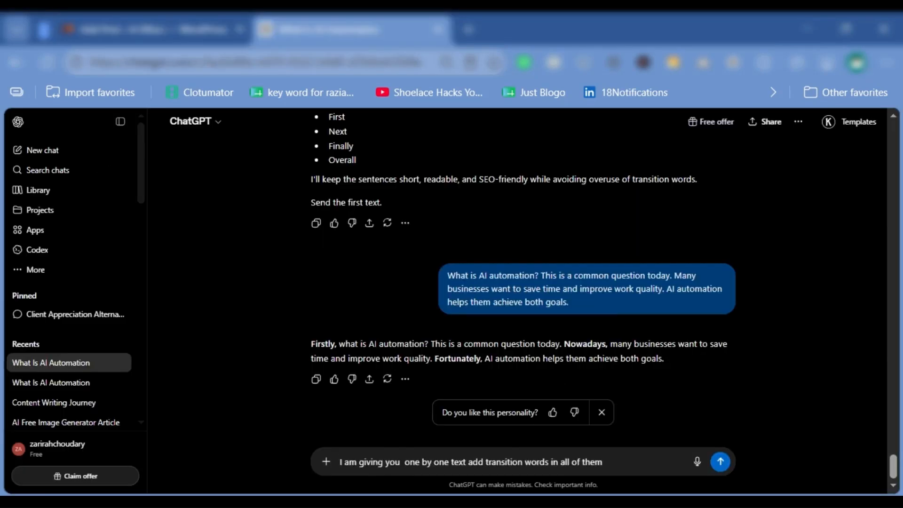
left_click_drag(364, 462, 532, 461)
left_click(553, 462)
left_click(720, 461)
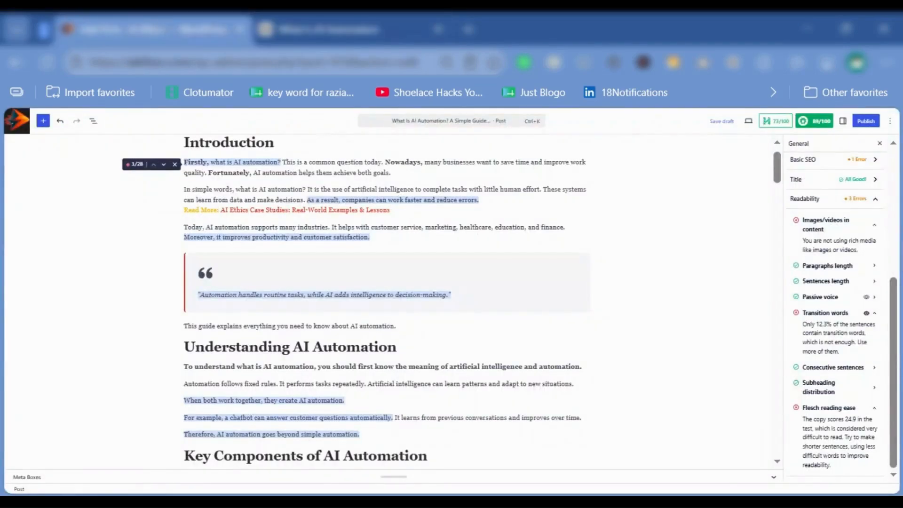
Send ChatGPT the first two paragraphs under "Understanding AI Automation" from the WordPress article
scroll(284, 301, "down", 2)
left_click(574, 301)
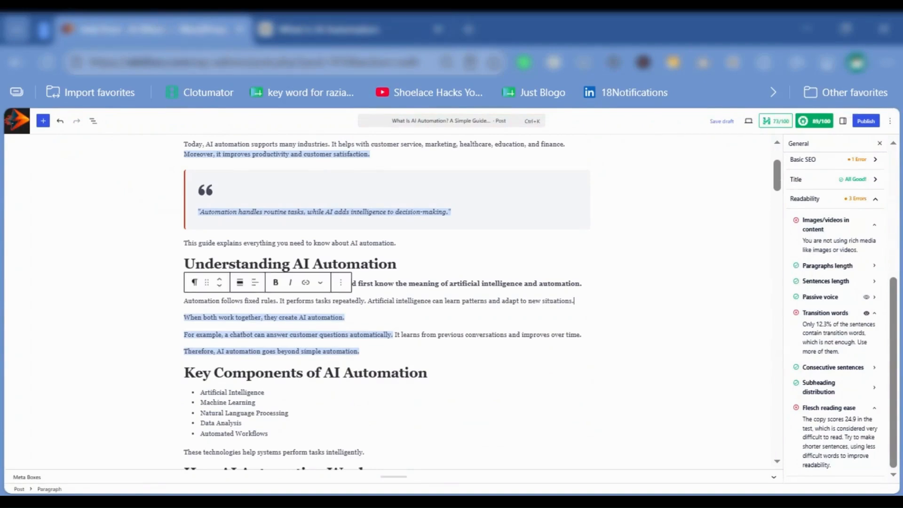
left_click_drag(573, 301, 184, 283)
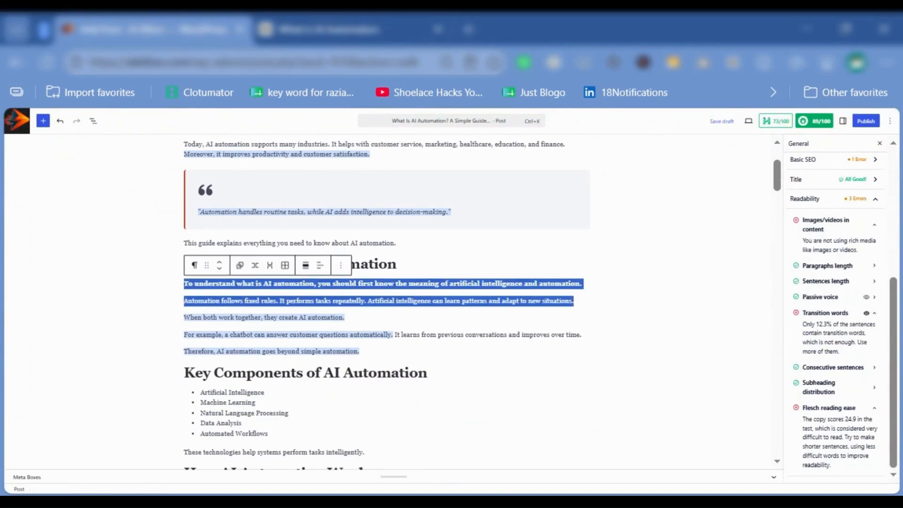
key("ctrl+c")
key("ctrl+Tab")
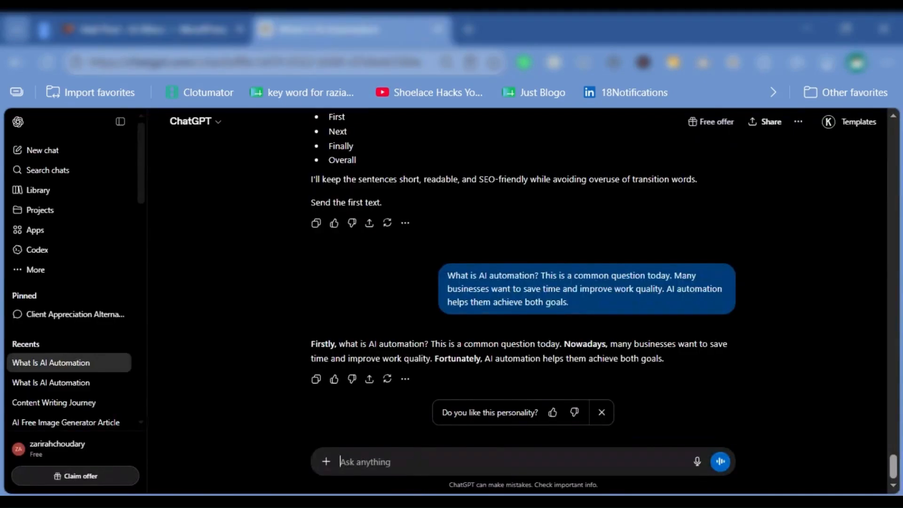
key("ctrl+v")
key("Return")
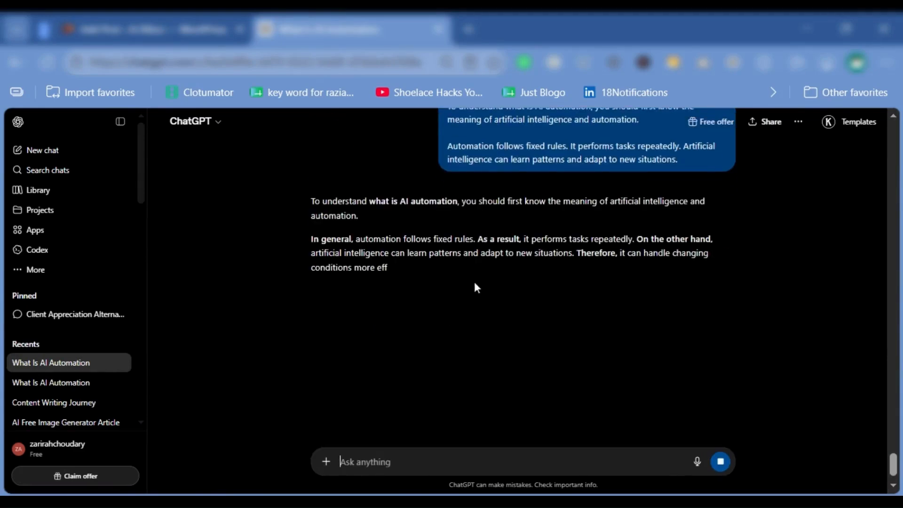
Replace the first two paragraphs under "Understanding AI Automation" in WordPress with ChatGPT's version containing transition words
scroll(489, 268, "up", 3)
scroll(499, 265, "up", 10)
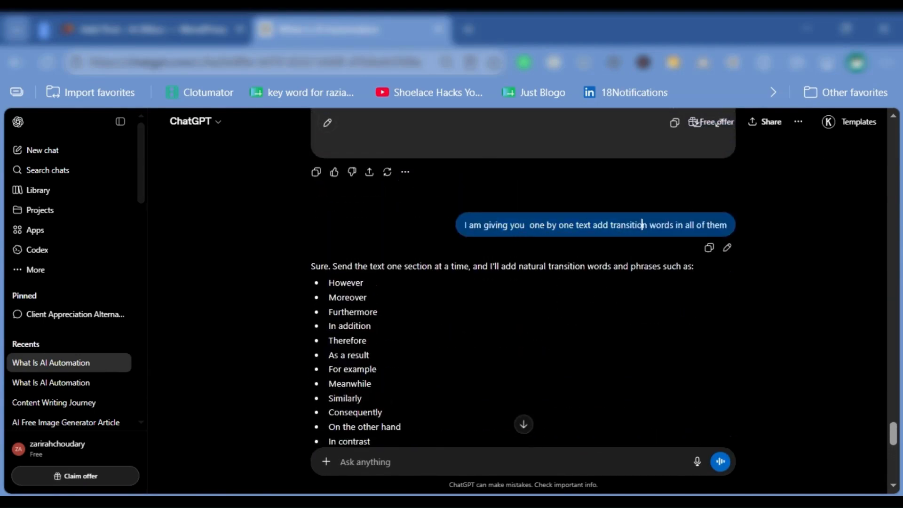
scroll(517, 329, "down", 5)
scroll(376, 391, "down", 2)
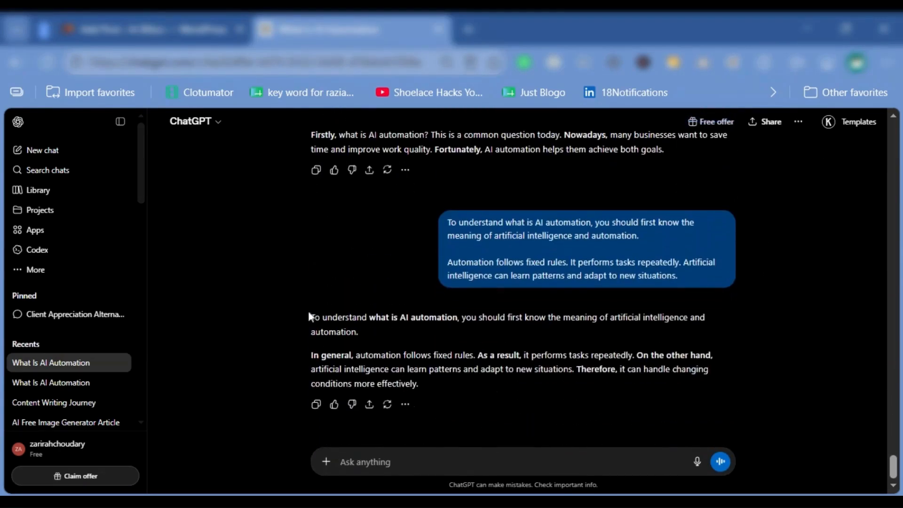
left_click_drag(309, 316, 440, 379)
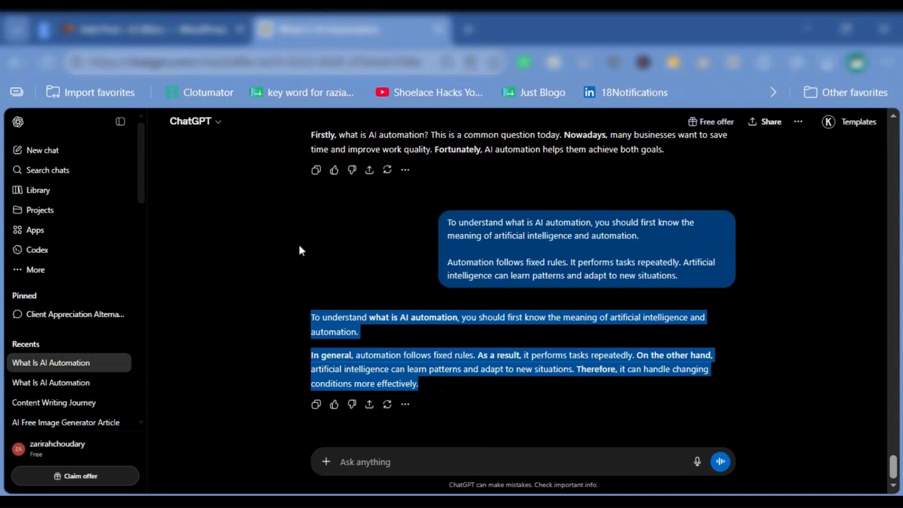
left_click(221, 29)
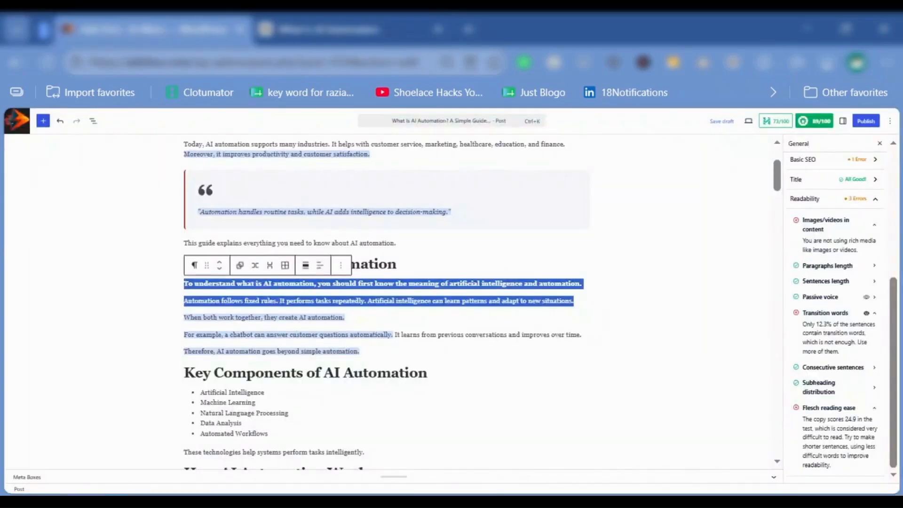
key("ctrl+v")
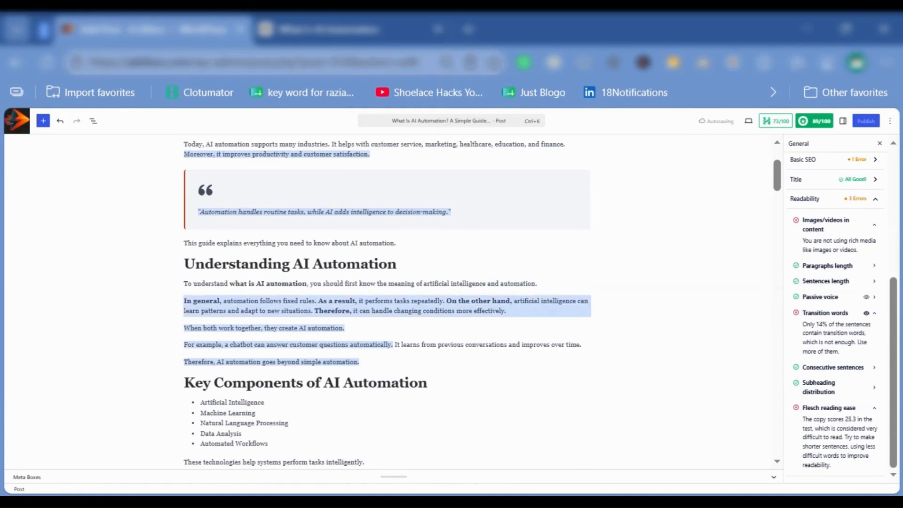
Send ChatGPT the sentence "Different forms of AI automation exist today." from the Types of AI Automation section
left_click(823, 324)
left_click(823, 333)
scroll(107, 300, "down", 5)
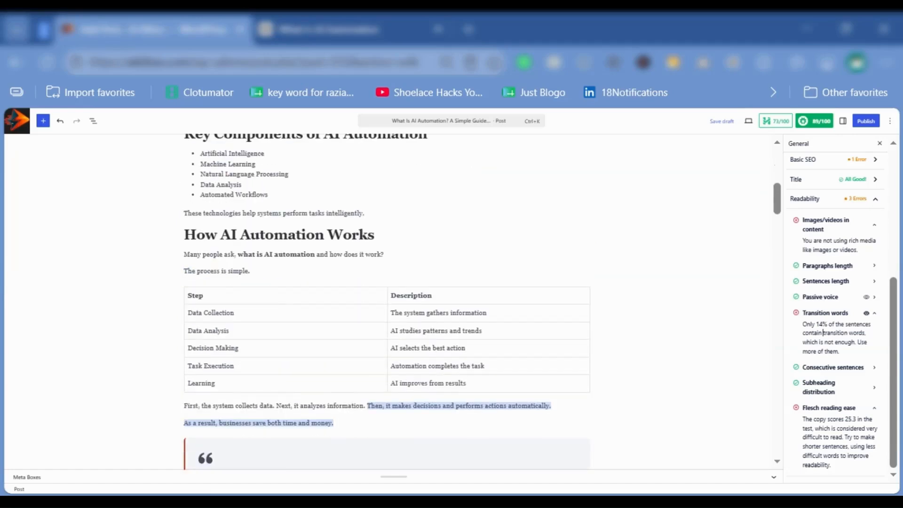
scroll(262, 314, "down", 7)
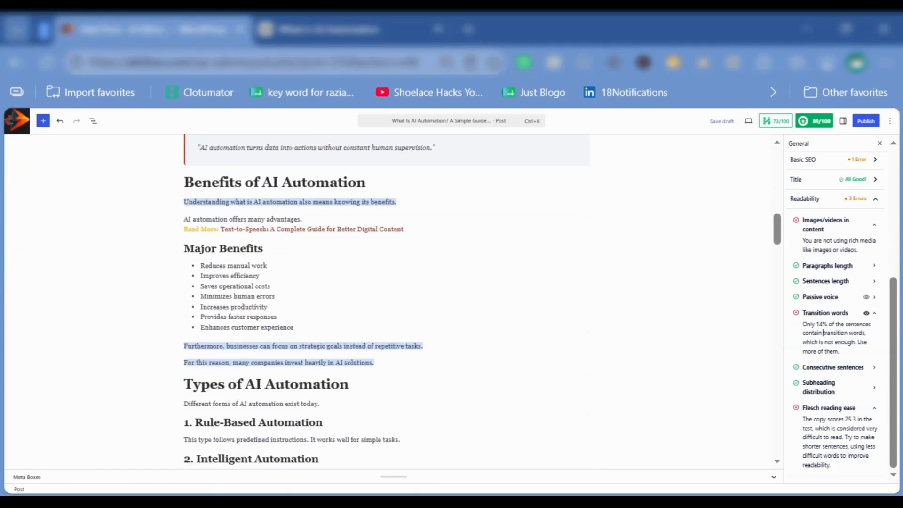
scroll(385, 301, "down", 3)
triple_click(202, 240)
key("ctrl+c")
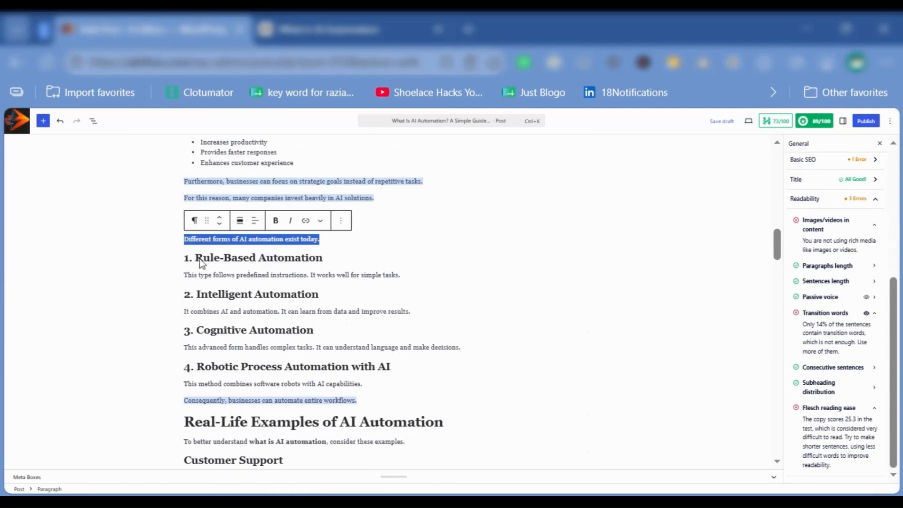
left_click(159, 270)
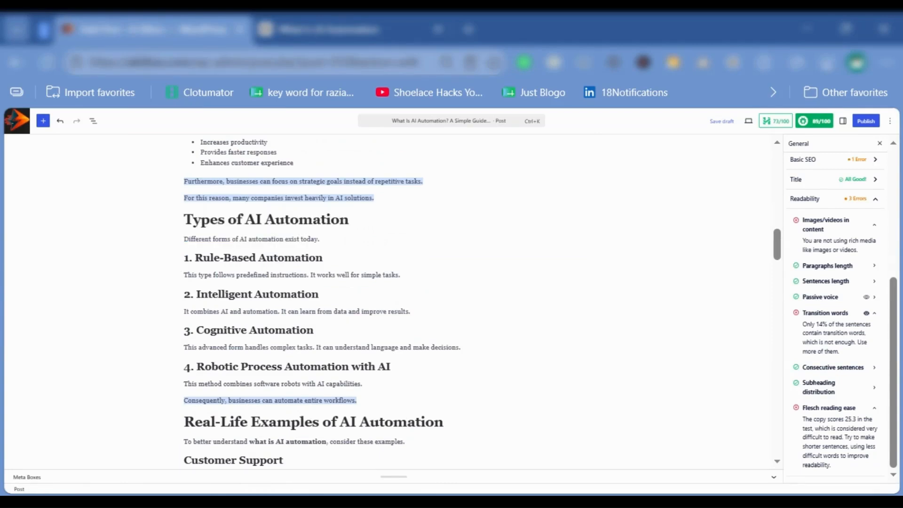
key("ctrl+Tab")
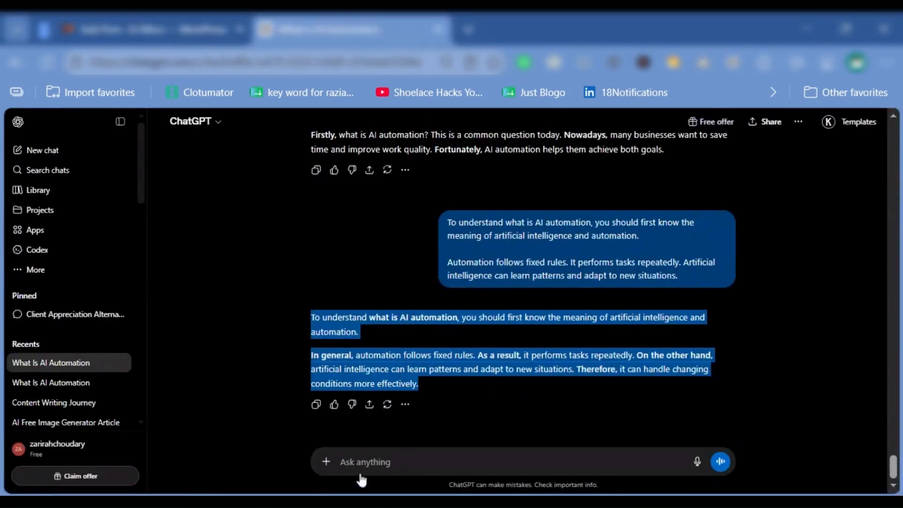
key("ctrl+v")
key("Return")
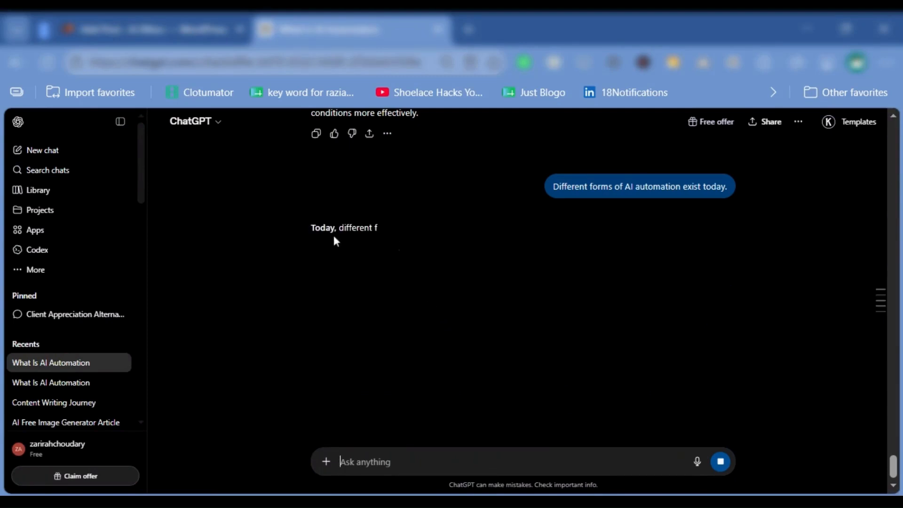
Replace the sentence under "Types of AI Automation" in WordPress with ChatGPT's "Today, different forms of AI automation exist" rewrite, leaving no blank line
triple_click(350, 229)
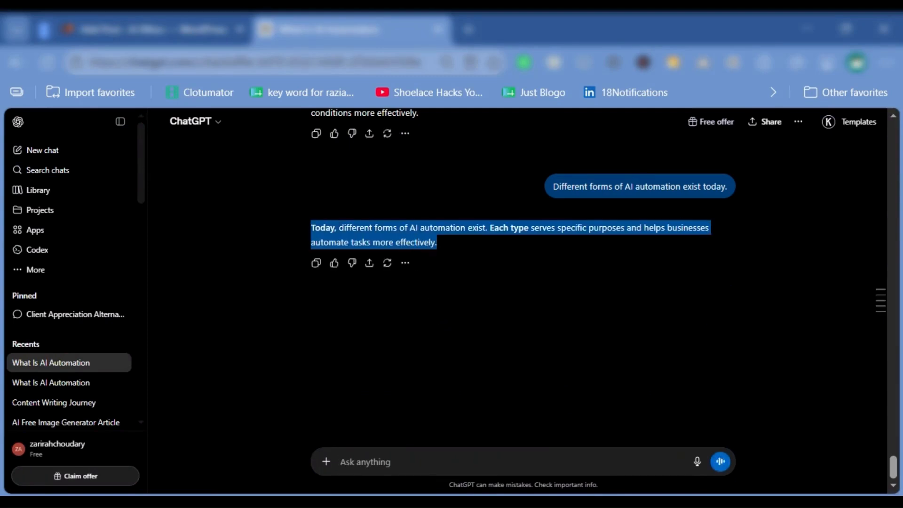
left_click(185, 24)
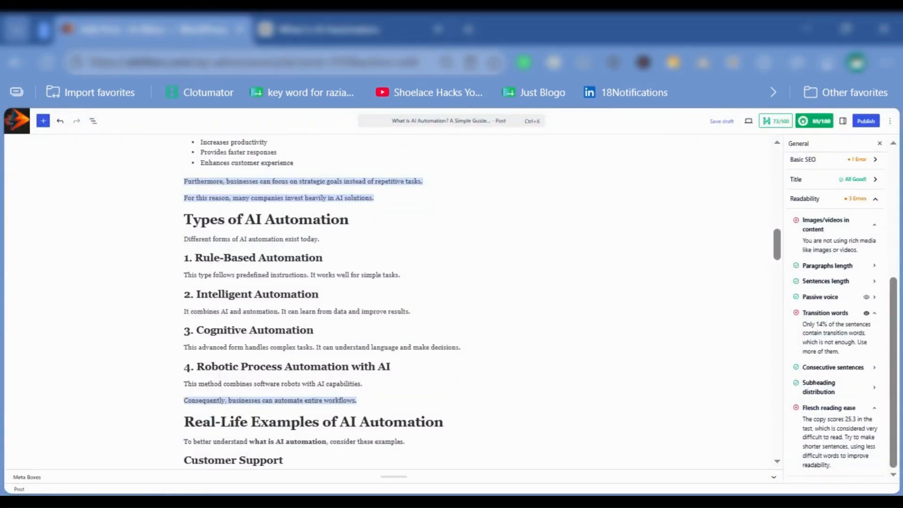
triple_click(217, 239)
type("Today, different forms of AI automation exist. Each type serves specific purposes and helps businesses automate tasks more effectively.")
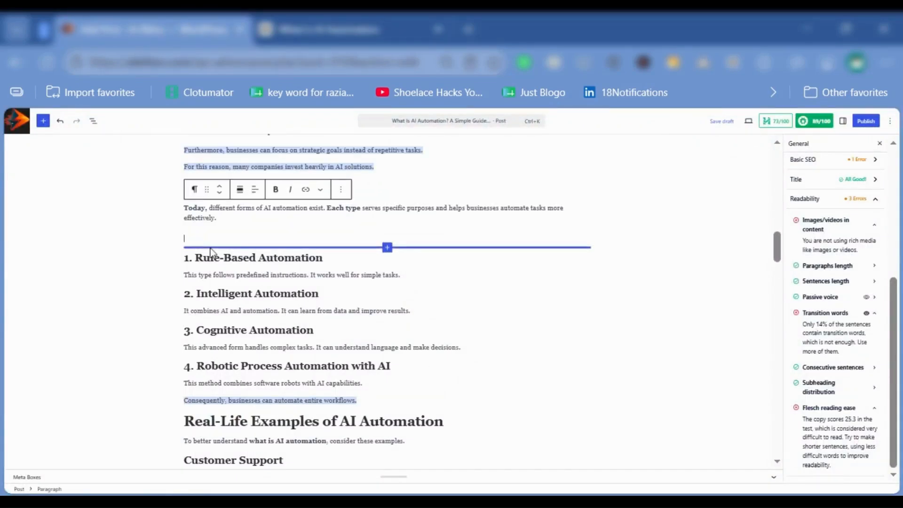
key("BackSpace")
Send ChatGPT the Rule-Based Automation text "This type follows predefined instructions. It works well for simple tasks."
triple_click(234, 275)
key("ctrl+c")
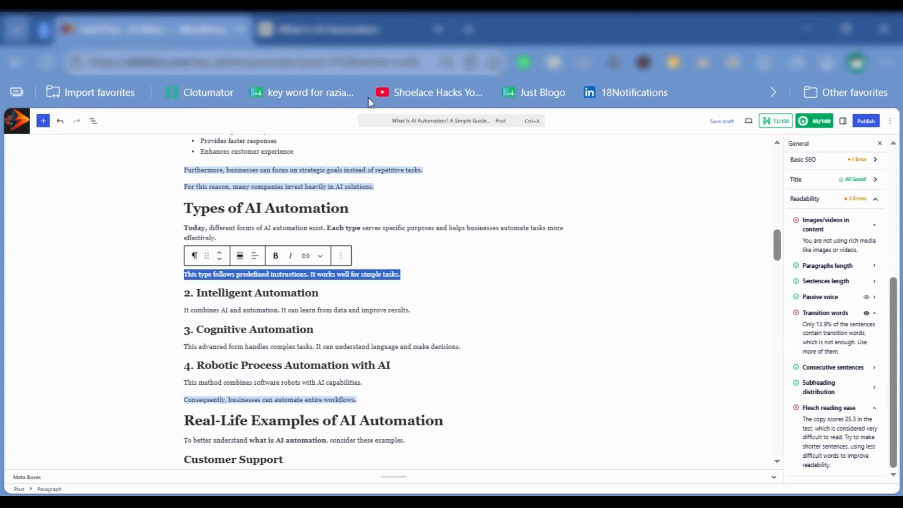
left_click(330, 29)
key("ctrl+v")
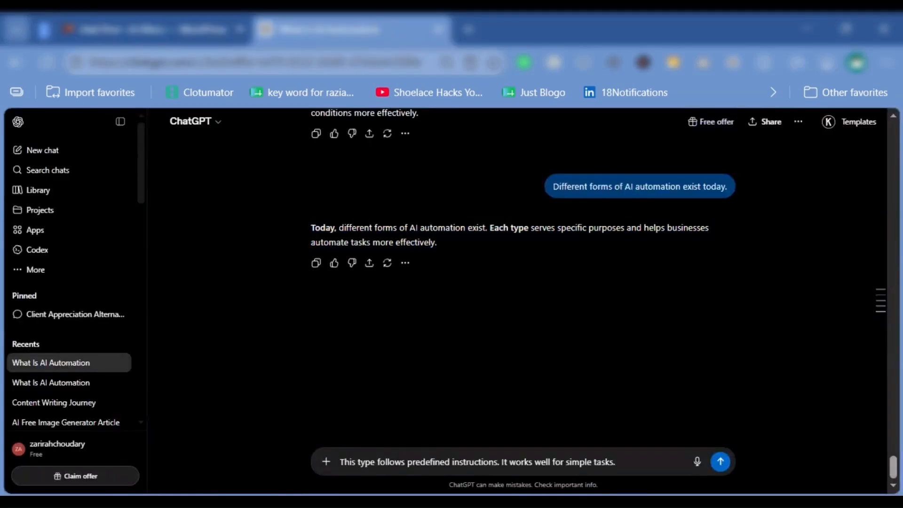
key("Return")
Replace the Rule-Based Automation paragraph in WordPress with ChatGPT's "For example, this type follows predefined instructions. As a result, it works well for simple tasks."
triple_click(498, 228)
key("ctrl+c")
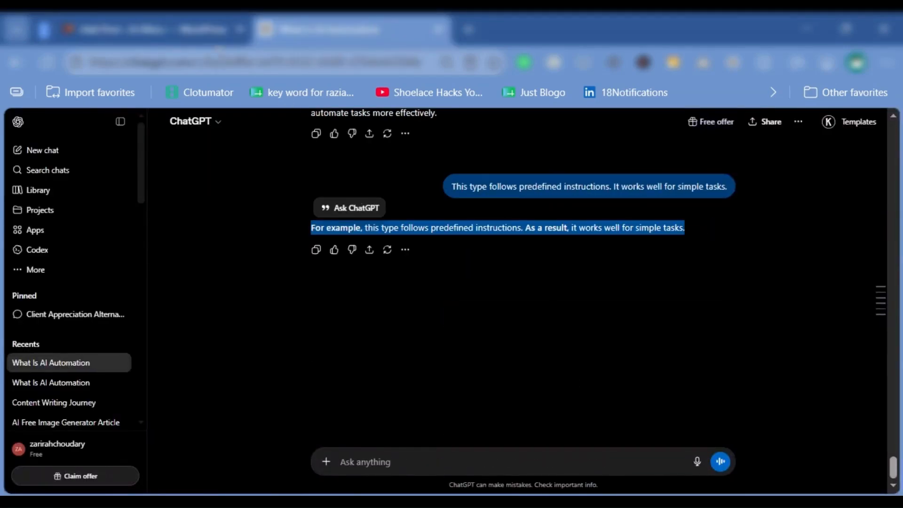
left_click(150, 29)
key("ctrl+v")
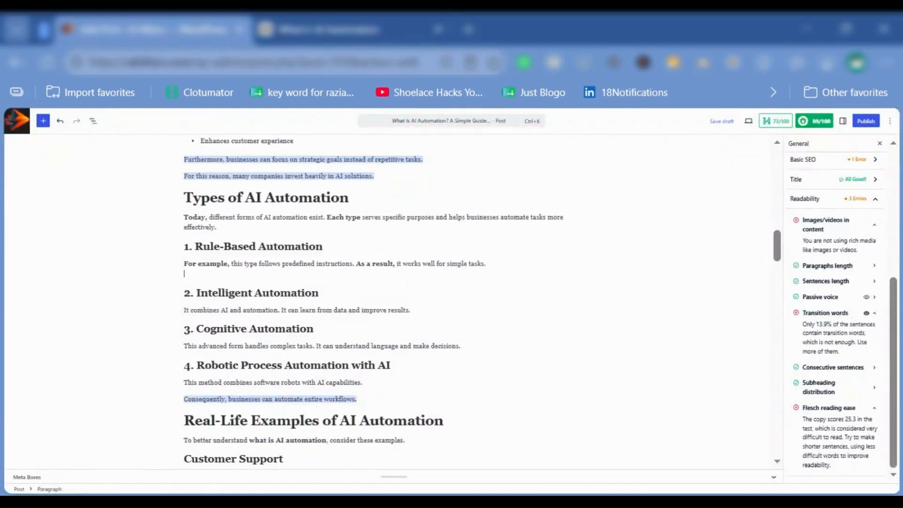
Review the article's real-life examples, industries and business sections for sentences without highlighted transition words
scroll(238, 342, "down", 5)
scroll(238, 342, "down", 20)
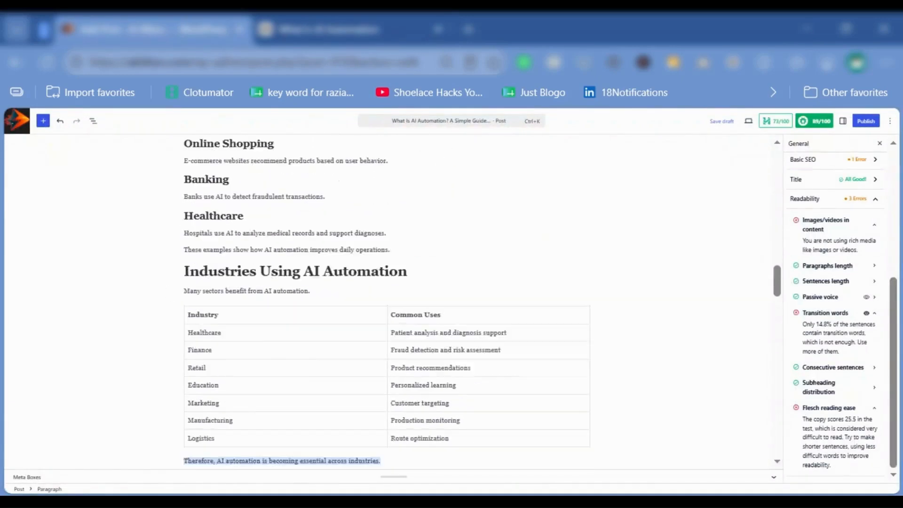
scroll(343, 311, "up", 10)
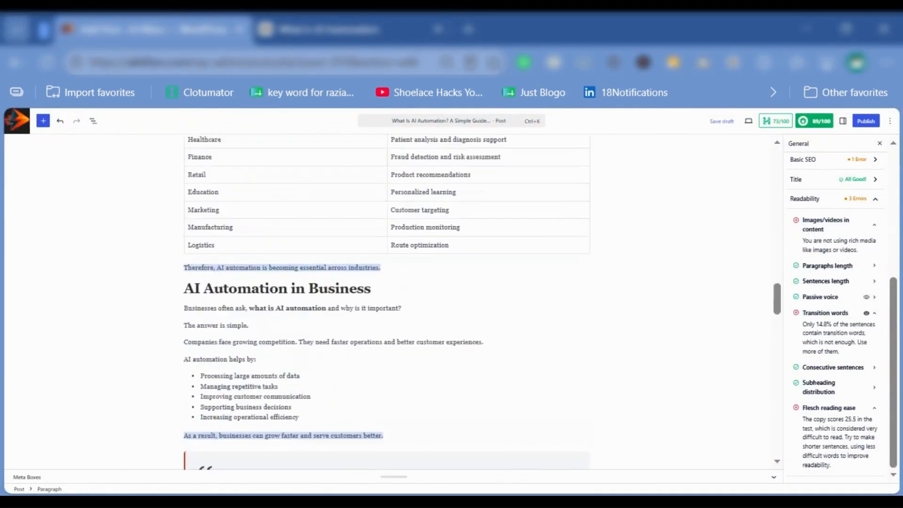
left_click(329, 29)
left_click(117, 29)
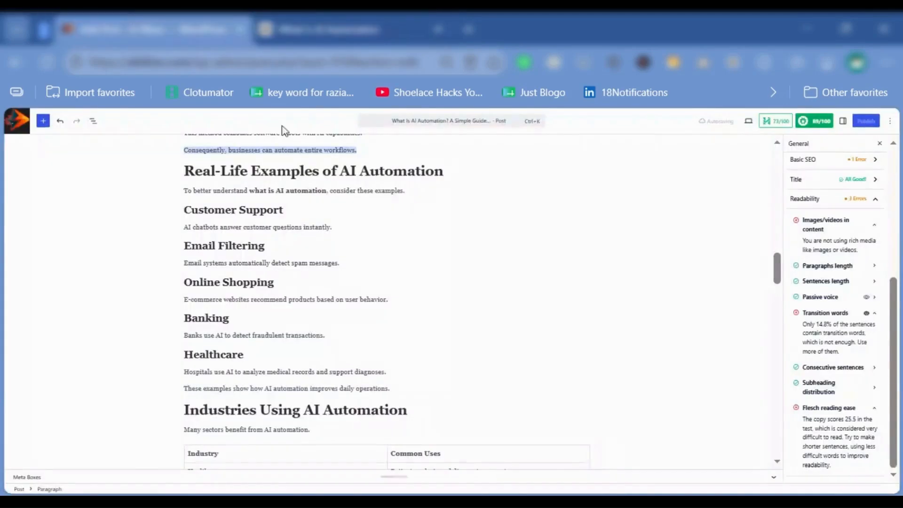
left_click(395, 22)
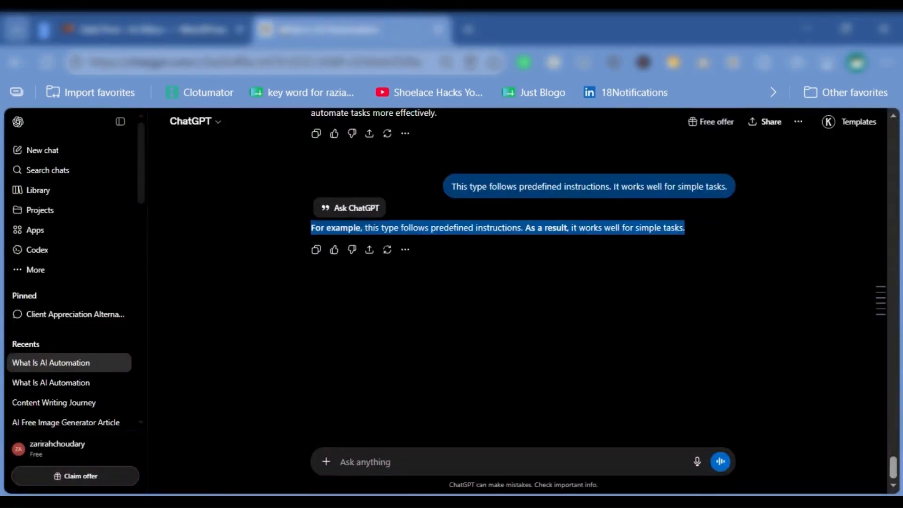
left_click(175, 21)
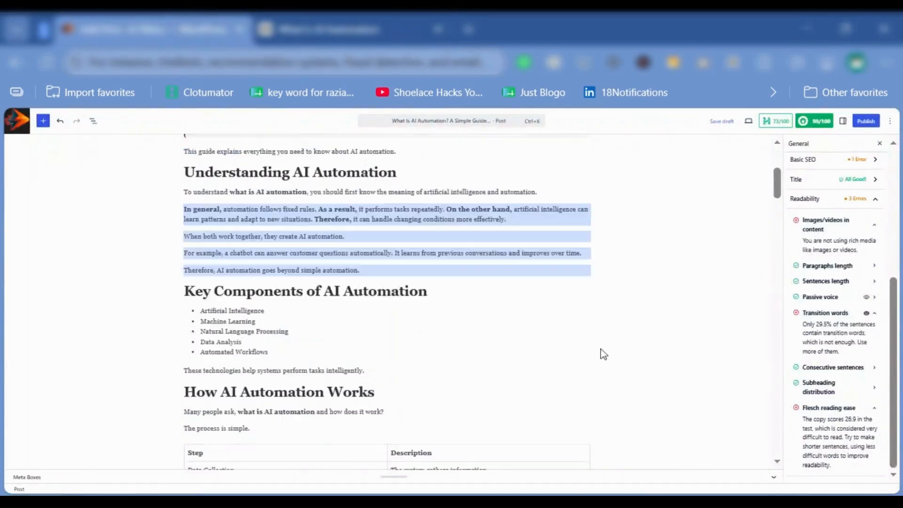
Send ChatGPT the introduction's closing sentence "This guide explains everything you need to know about AI automation."
scroll(602, 343, "up", 5)
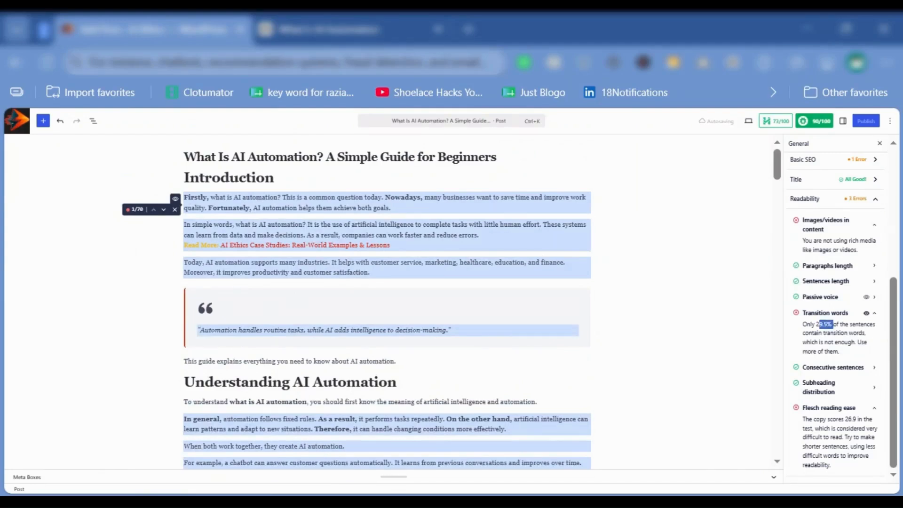
scroll(387, 301, "down", 2)
triple_click(210, 278)
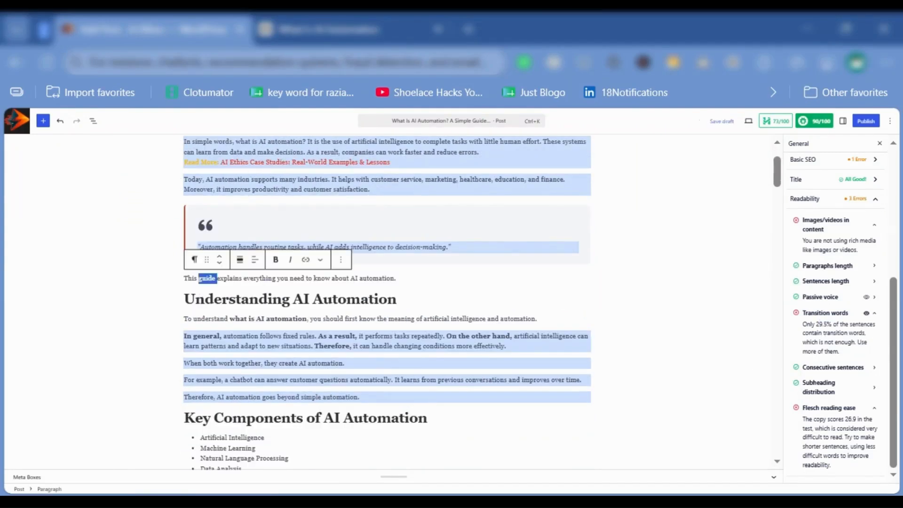
left_click(213, 277)
key("ctrl+c")
key("ctrl+c")
key("ctrl+c")
triple_click(215, 278)
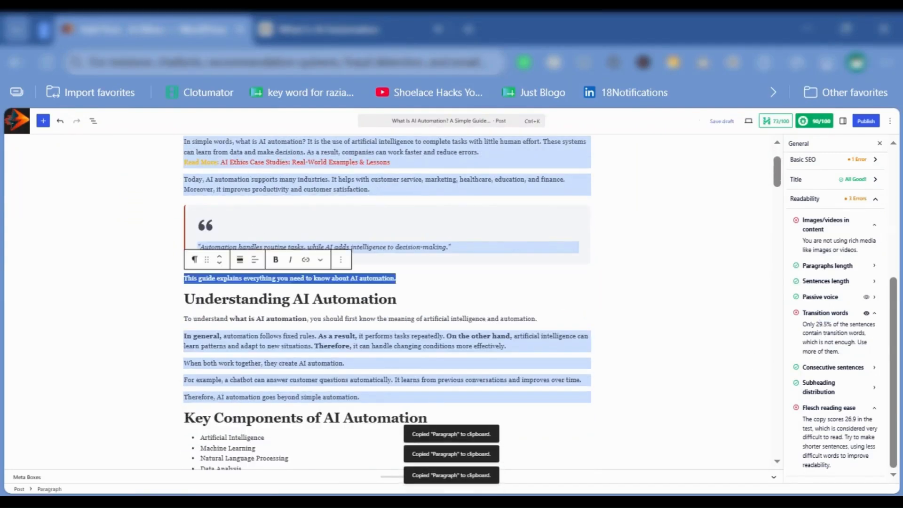
left_click(352, 30)
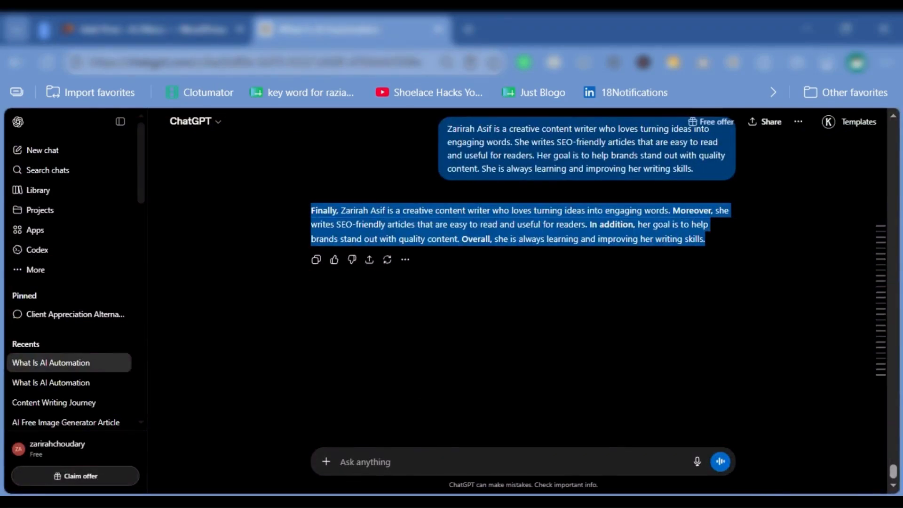
key("ctrl+v")
key("Return")
key("ctrl+v")
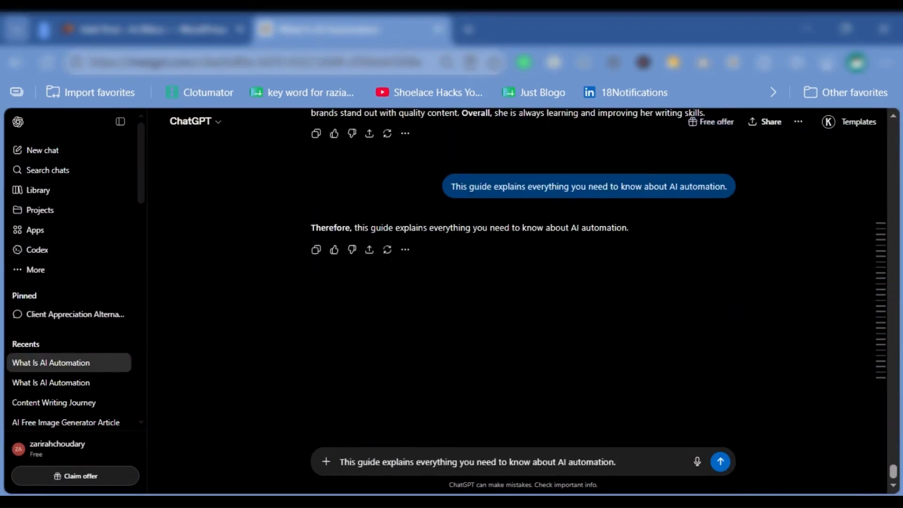
triple_click(438, 462)
key("BackSpace")
Replace the introduction's closing sentence in WordPress with "Therefore, this guide explains everything you need to know about AI automation." and remove the blank line below
triple_click(382, 228)
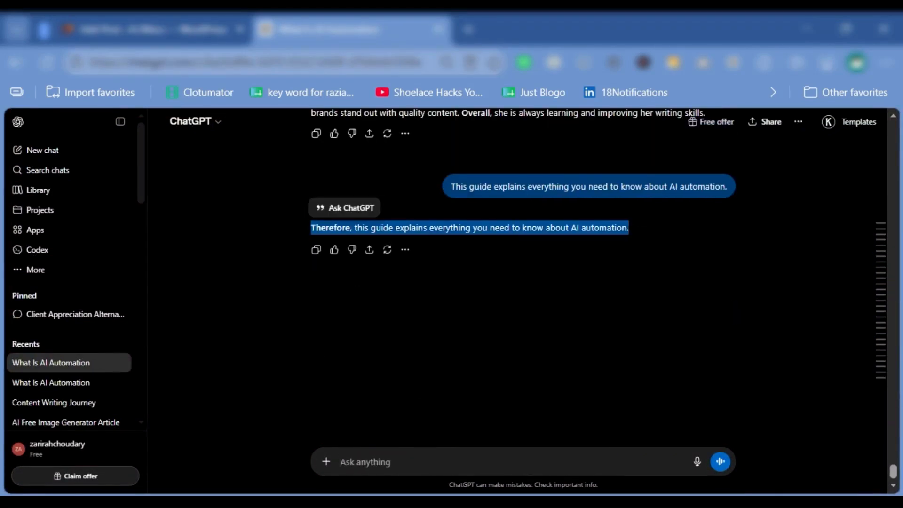
left_click(207, 30)
key("ctrl+v")
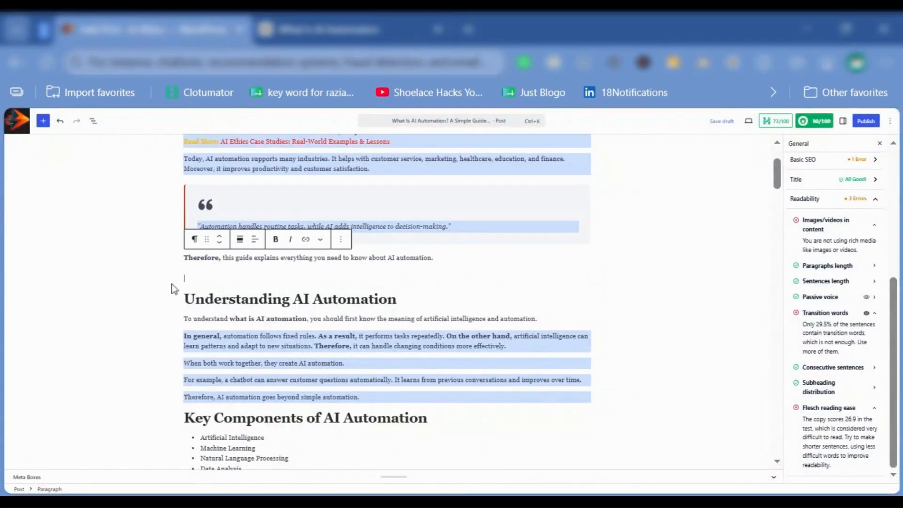
key("BackSpace")
key("BackSpace")
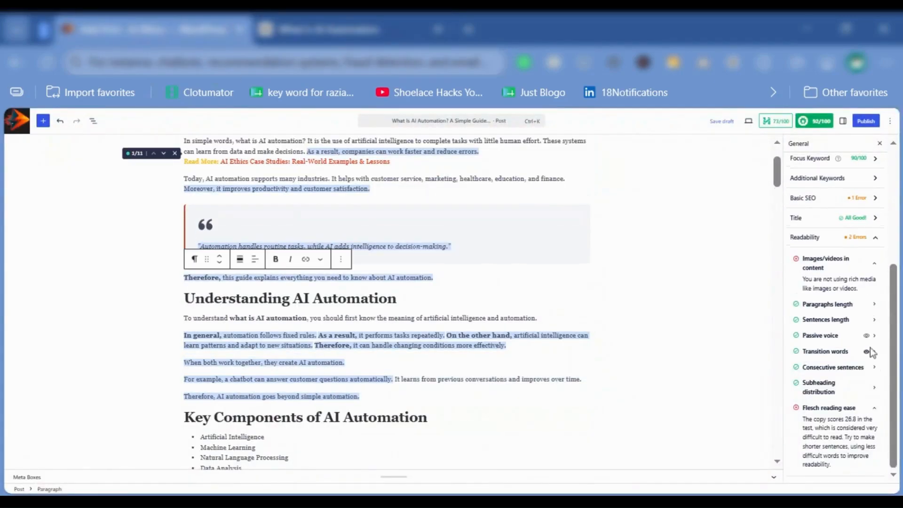
Turn off the highlighting of transition words in the article and deselect the introduction's closing paragraph
left_click(866, 351)
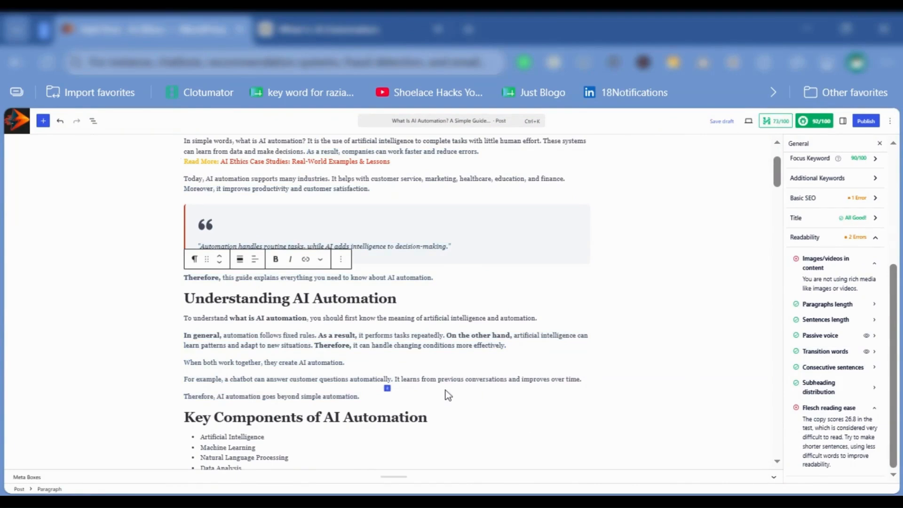
mouse_move(444, 390)
left_click(735, 360)
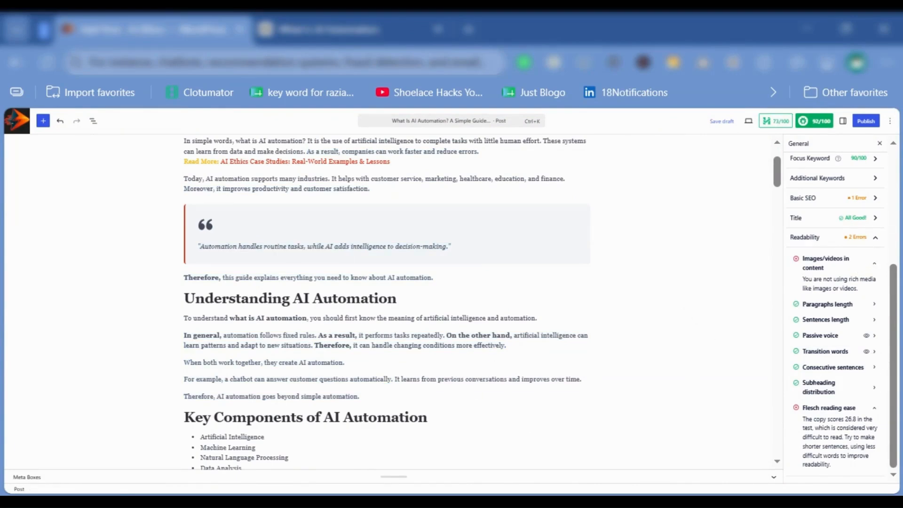
Review the readability errors for Flesch reading ease and images/videos in content, collapsing their details
scroll(865, 367, "up", 4)
scroll(883, 416, "down", 2)
scroll(883, 416, "down", 2)
left_click_drag(802, 418, 865, 428)
left_click(851, 419)
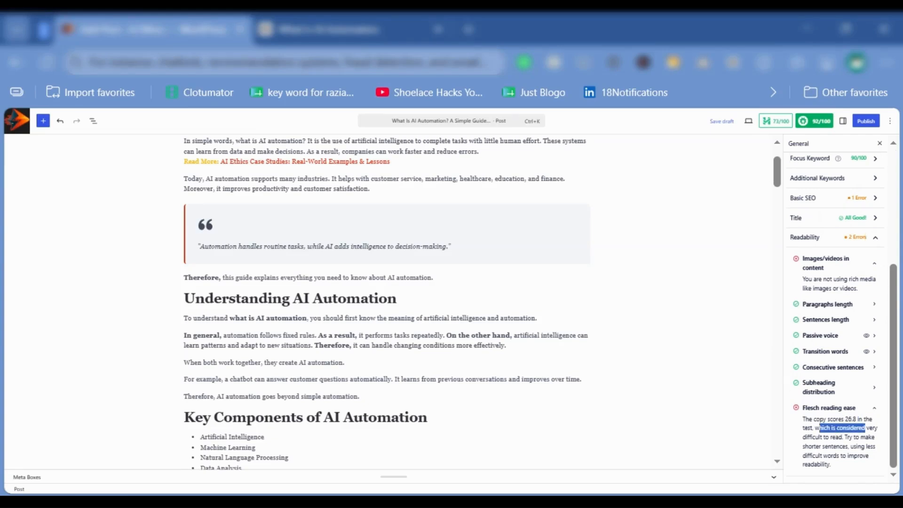
left_click_drag(813, 437, 854, 447)
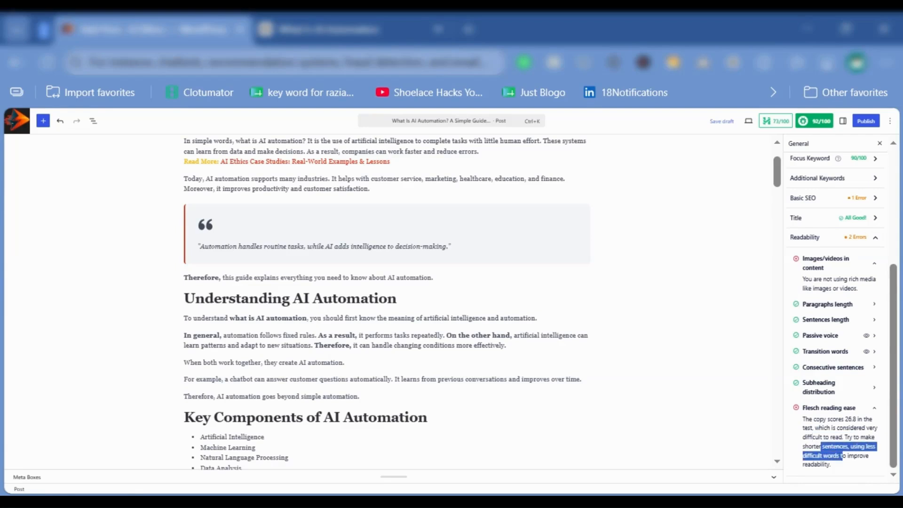
left_click(875, 411)
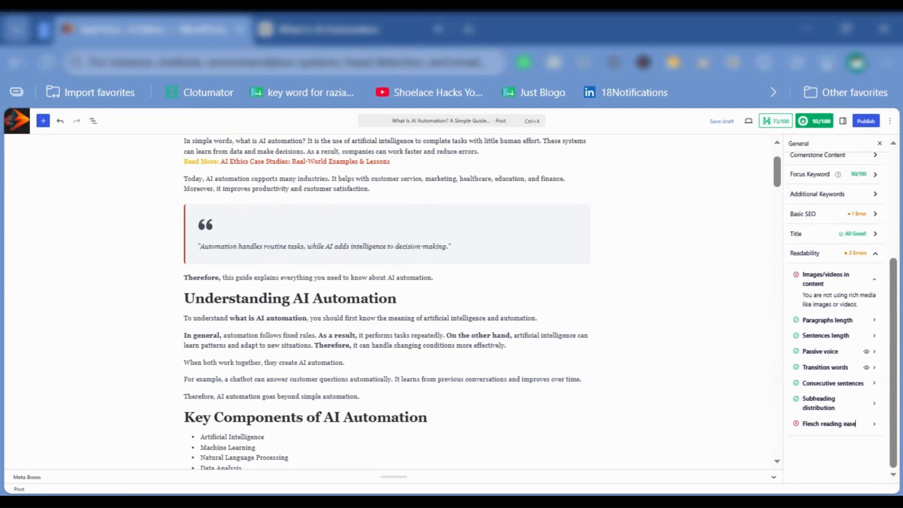
left_click_drag(803, 294, 847, 296)
left_click(874, 284)
Open Gemini in a new browser tab
left_click(468, 30)
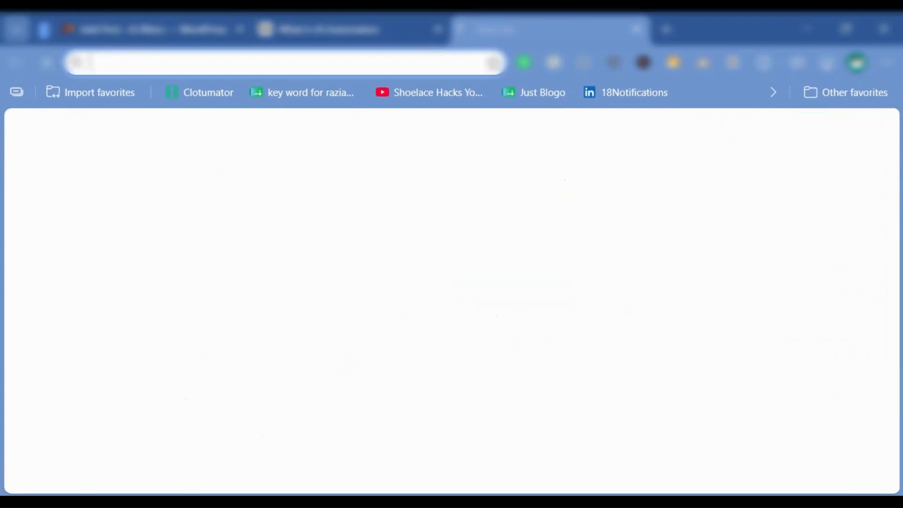
type("gemin")
key("Return")
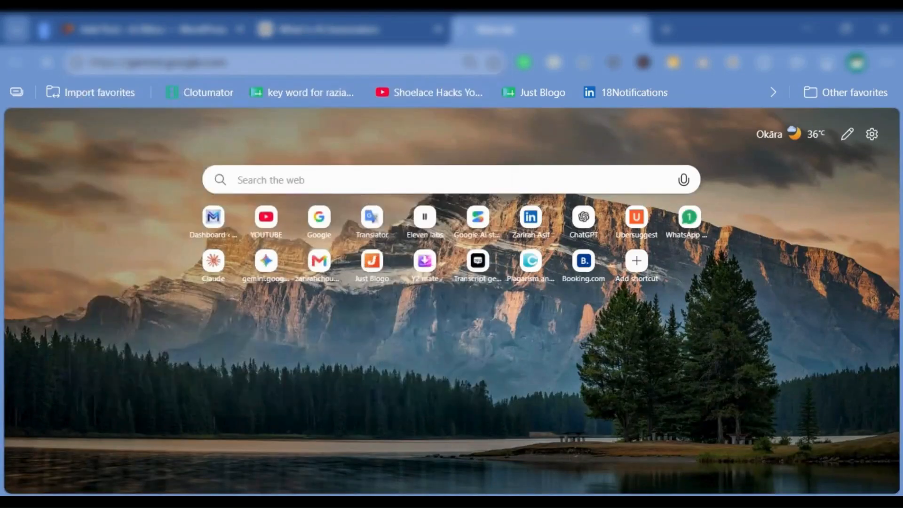
Send Gemini the full article text with a request to make a header image for the article
key("ctrl+v")
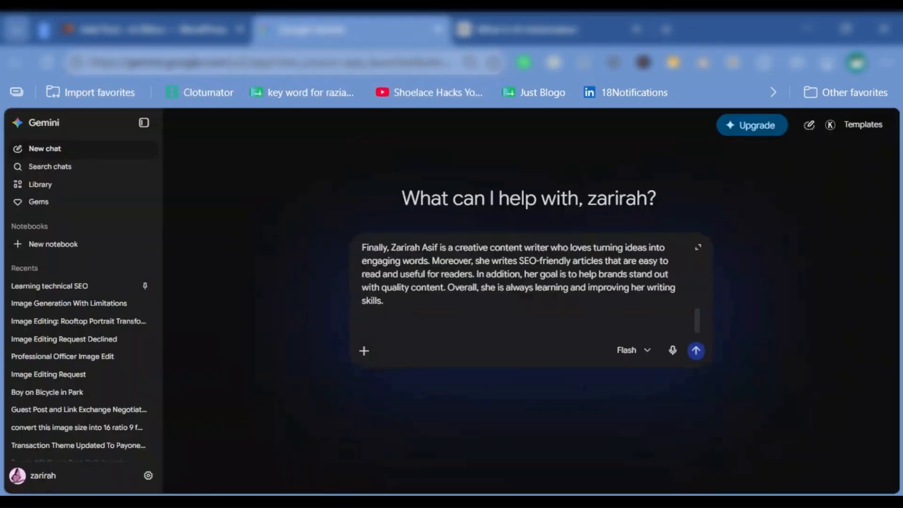
scroll(530, 287, "up", 10)
scroll(522, 287, "up", 5)
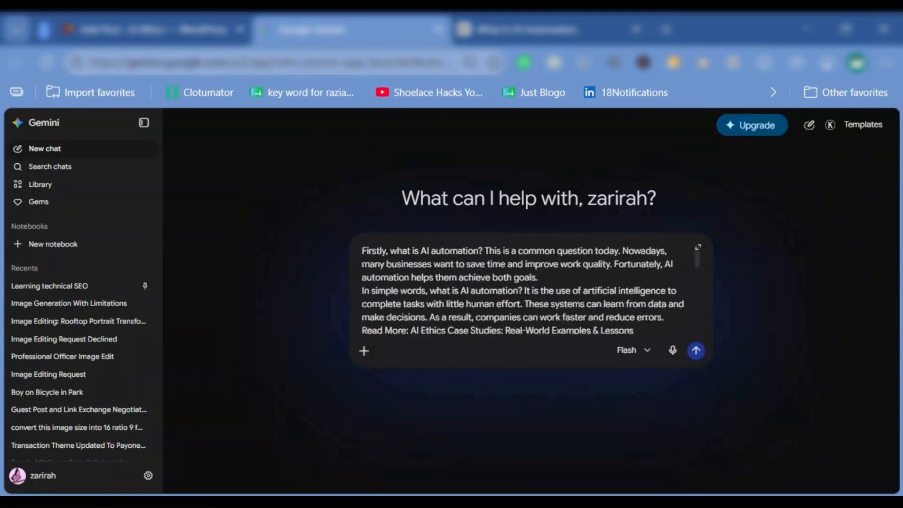
left_click_drag(396, 247, 555, 247)
left_click(553, 247)
scroll(553, 247, "down", 15)
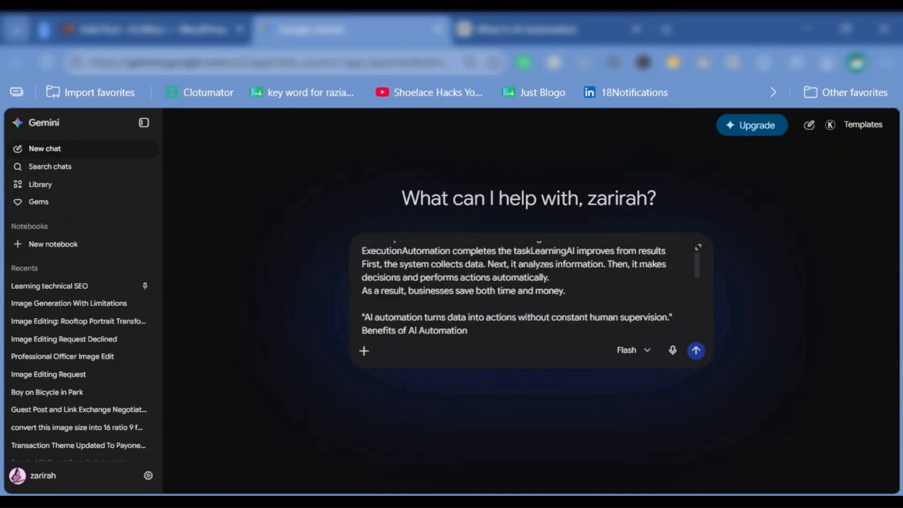
scroll(522, 292, "down", 10)
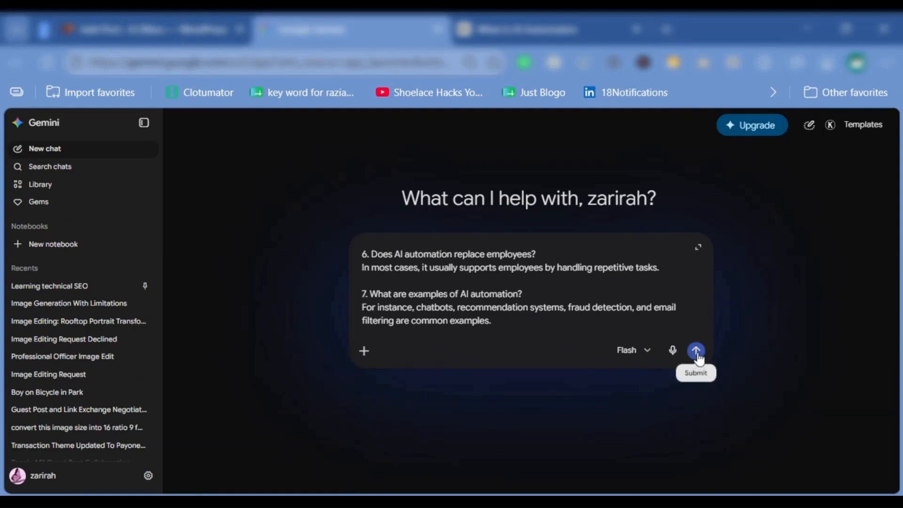
left_click(696, 350)
Switch back to the WordPress post and assign it to the AI Automation category
left_click(207, 30)
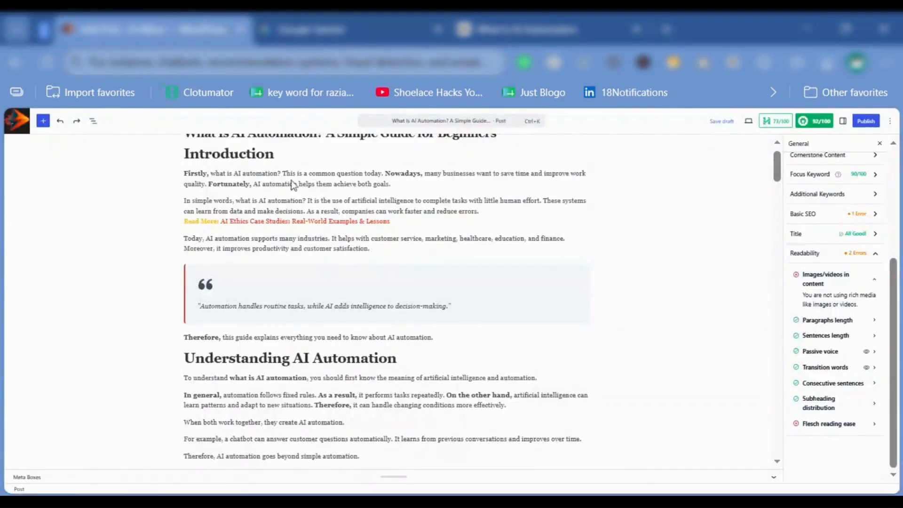
scroll(592, 298, "up", 1)
left_click(842, 121)
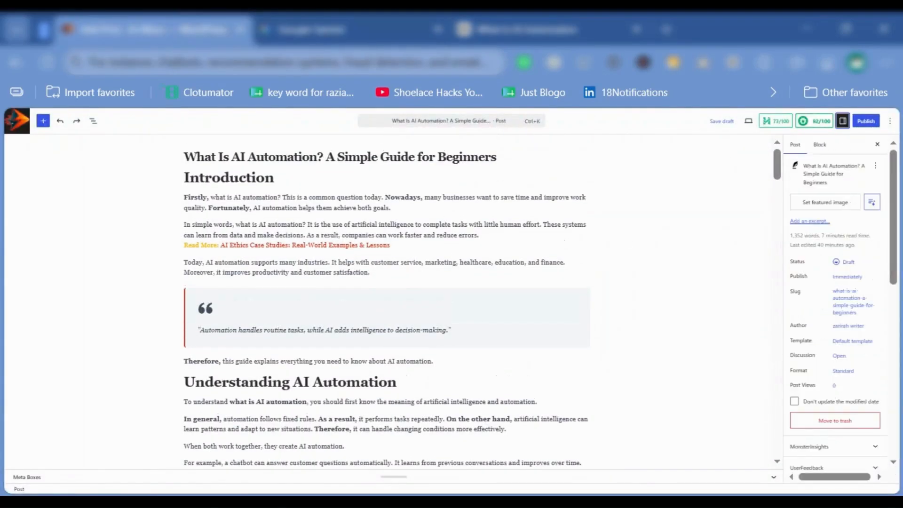
scroll(839, 263, "down", 8)
scroll(827, 385, "down", 3)
scroll(837, 374, "up", 3)
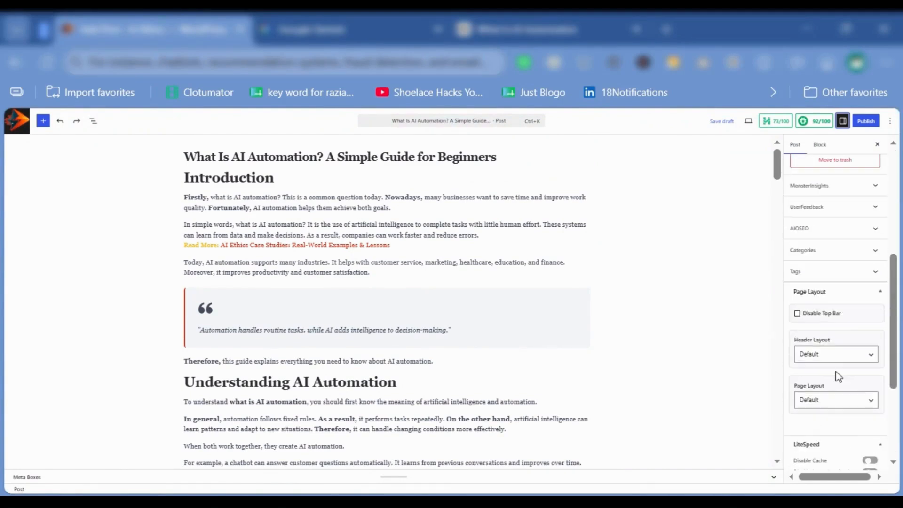
scroll(846, 329, "up", 2)
left_click(865, 338)
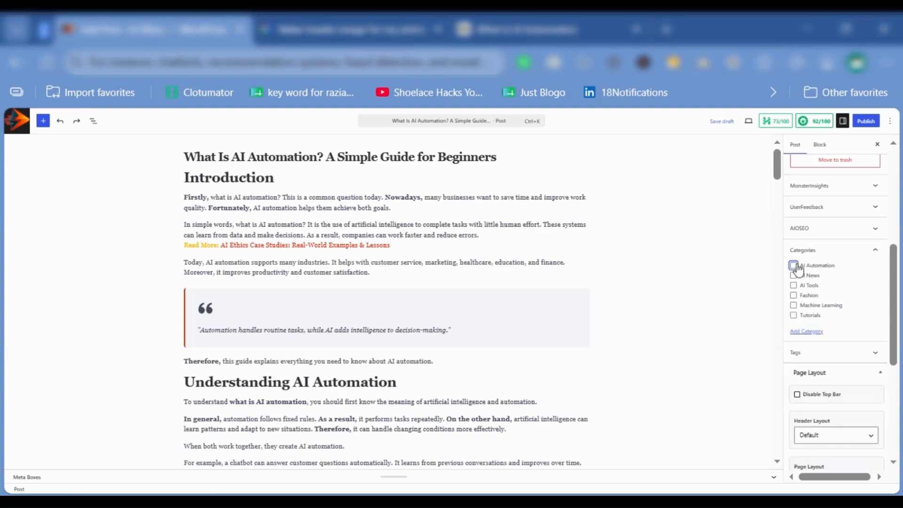
left_click(795, 265)
Add "What Is AI Automation" from the post's title as a tag for the post
left_click(865, 346)
scroll(860, 338, "down", 1)
left_click(823, 300)
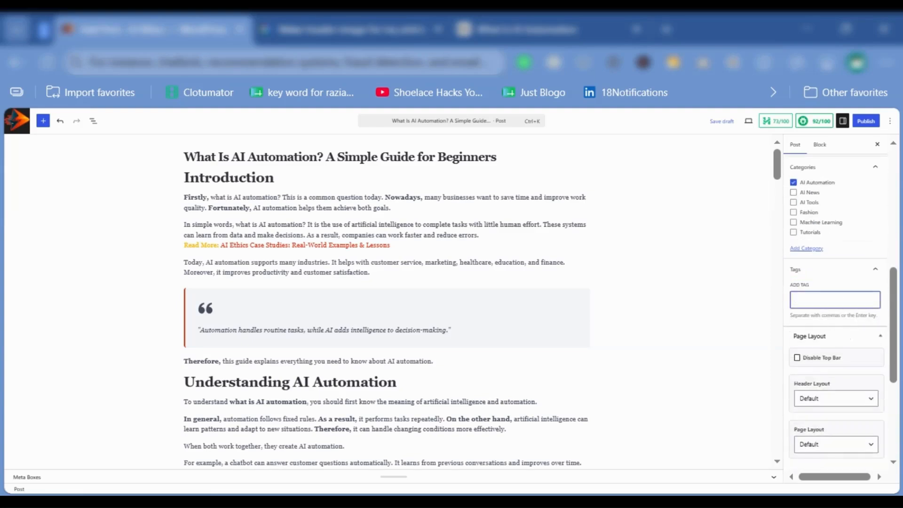
left_click_drag(184, 156, 317, 157)
key("ctrl+c")
left_click(799, 300)
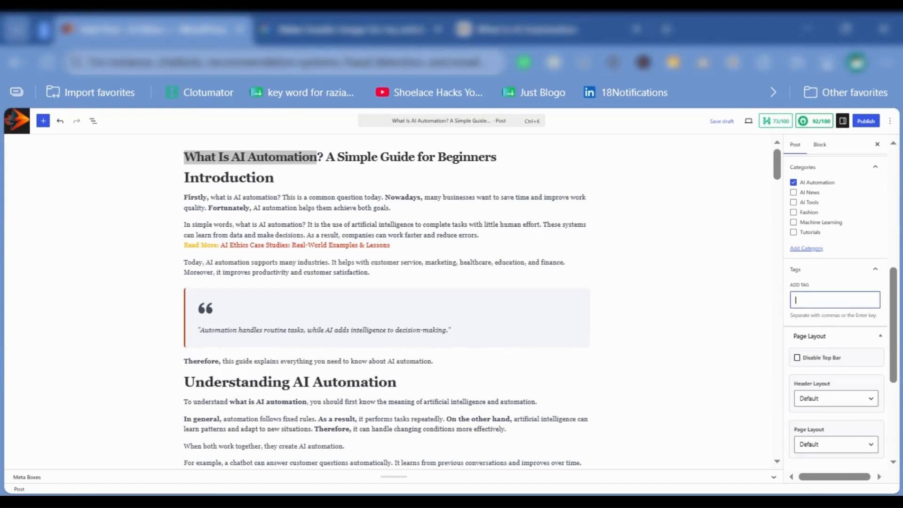
key("ctrl+v")
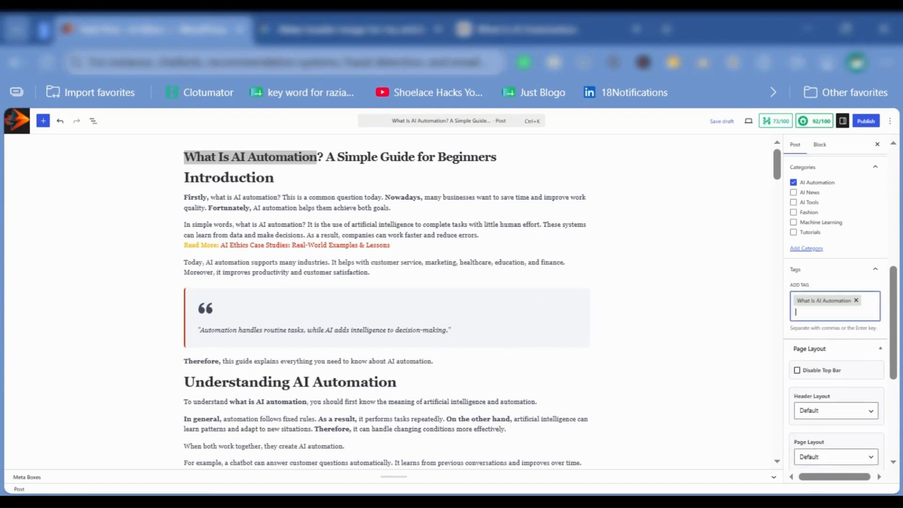
Replace the post's slug with the keyword from the title, "what-is-ai-automation"
scroll(826, 330, "down", 4)
scroll(832, 319, "up", 10)
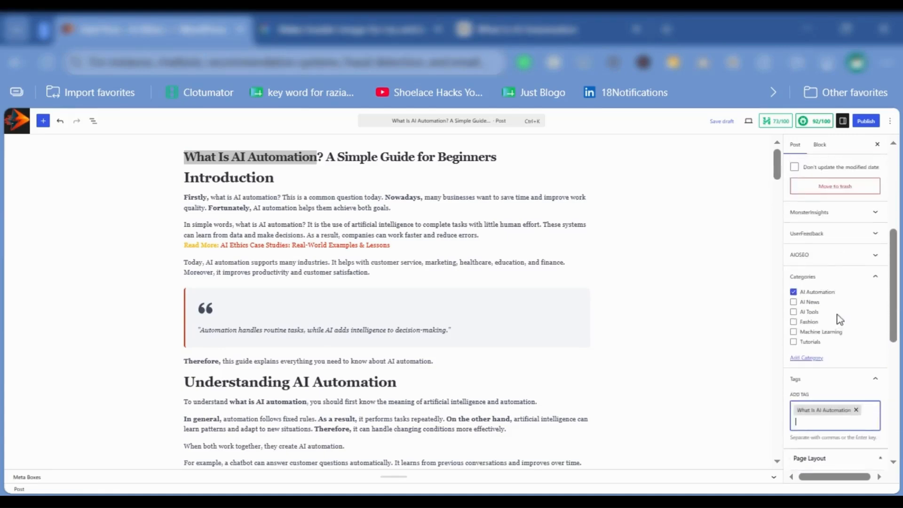
left_click(845, 233)
key("ctrl+a")
key("BackSpace")
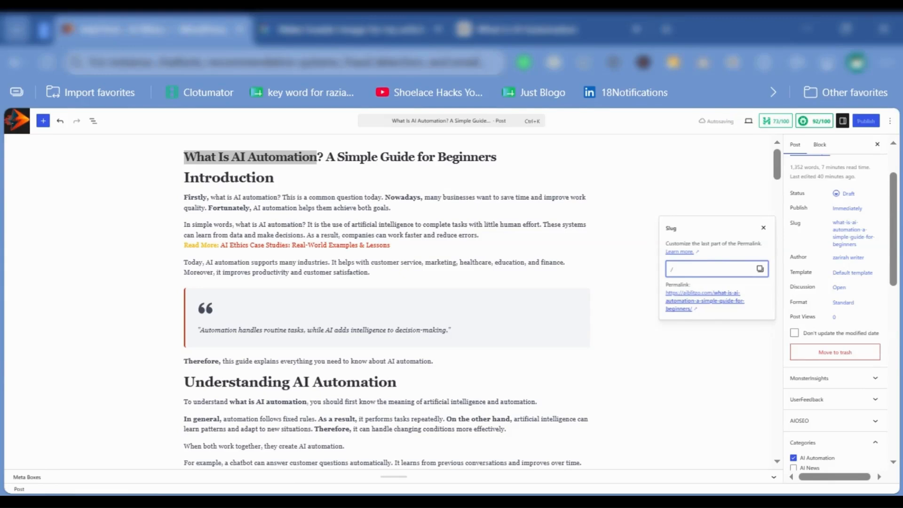
key("ctrl+v")
left_click(763, 228)
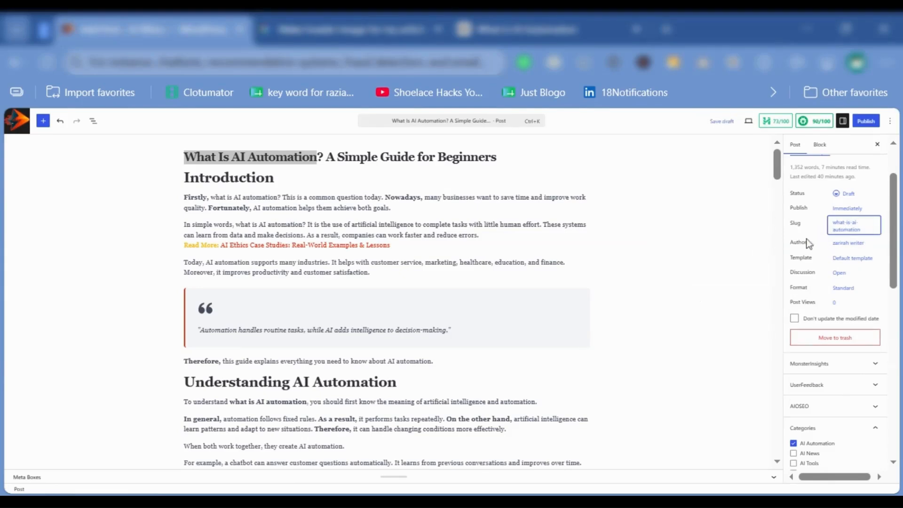
left_click_drag(801, 228, 790, 226)
left_click(786, 235)
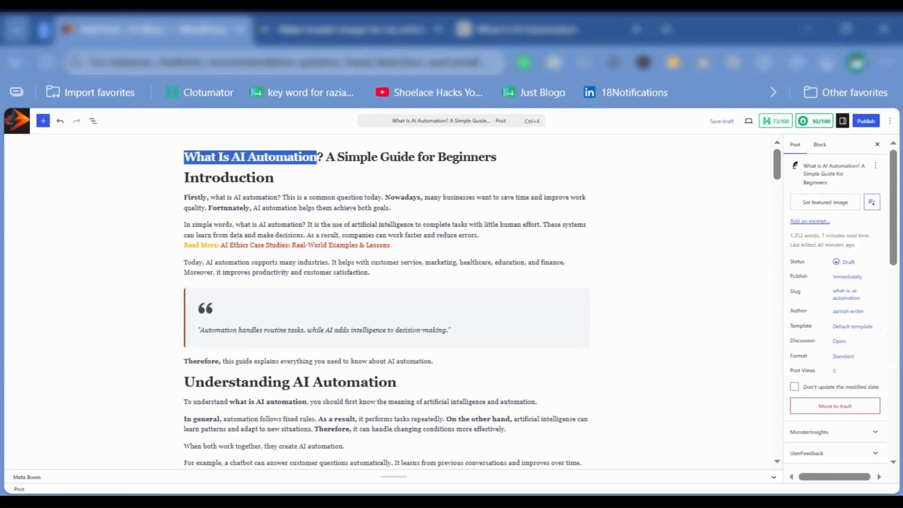
Examine the header image for the article that Gemini generated
left_click(335, 24)
scroll(454, 331, "down", 2)
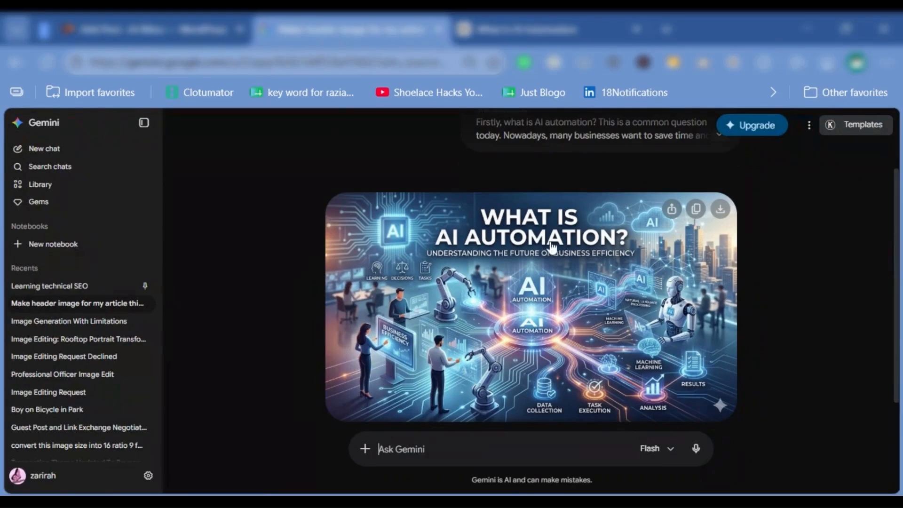
scroll(594, 305, "down", 1)
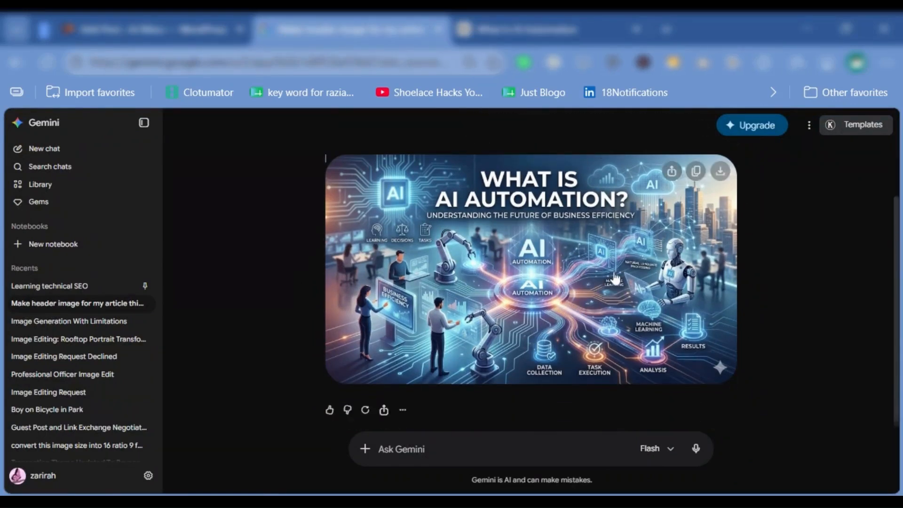
Return to the WordPress post and upload the AI automation image file for use as its featured image
left_click(222, 27)
scroll(413, 260, "down", 10)
scroll(156, 300, "up", 8)
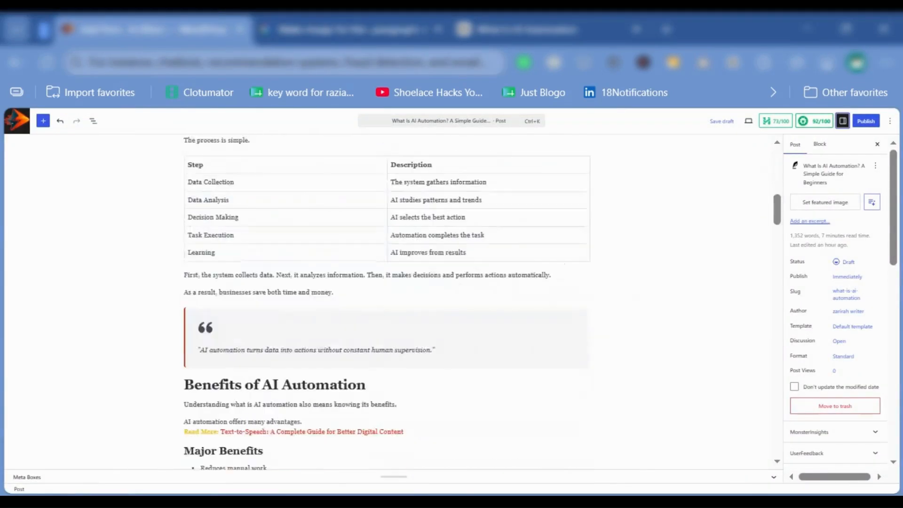
scroll(521, 275, "up", 12)
left_click(851, 203)
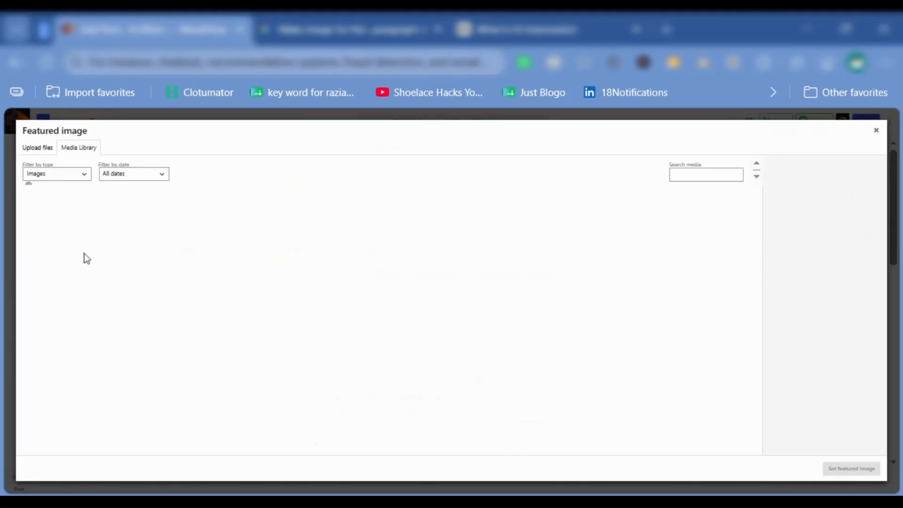
left_click(44, 149)
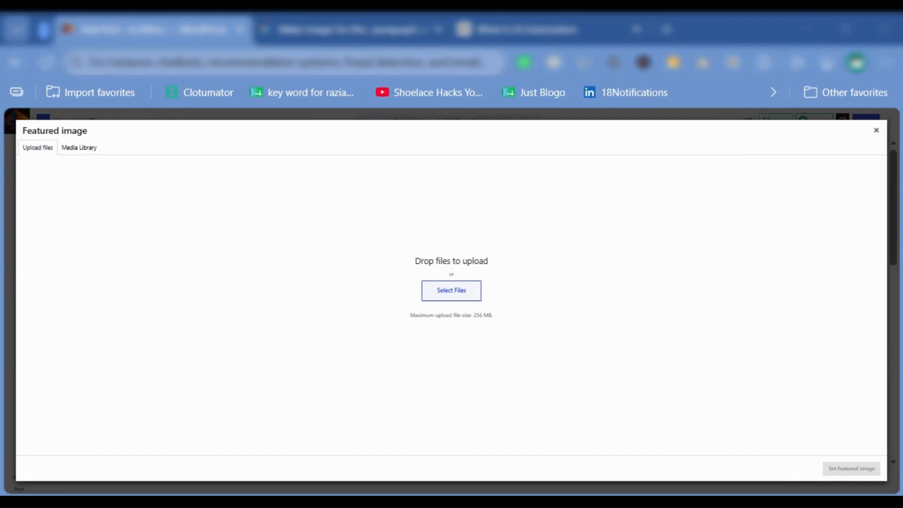
left_click(451, 291)
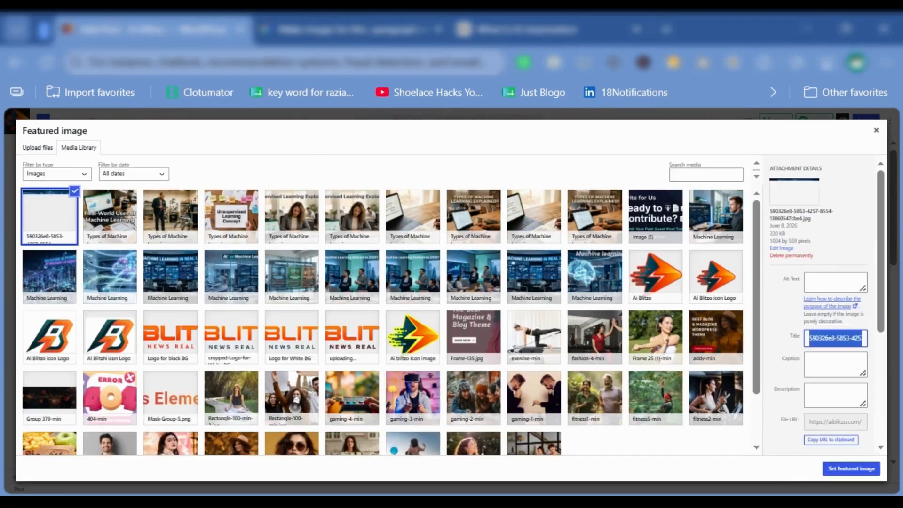
Set the uploaded image's title, alt text, caption and description to "What Is AI Automation"
key("BackSpace")
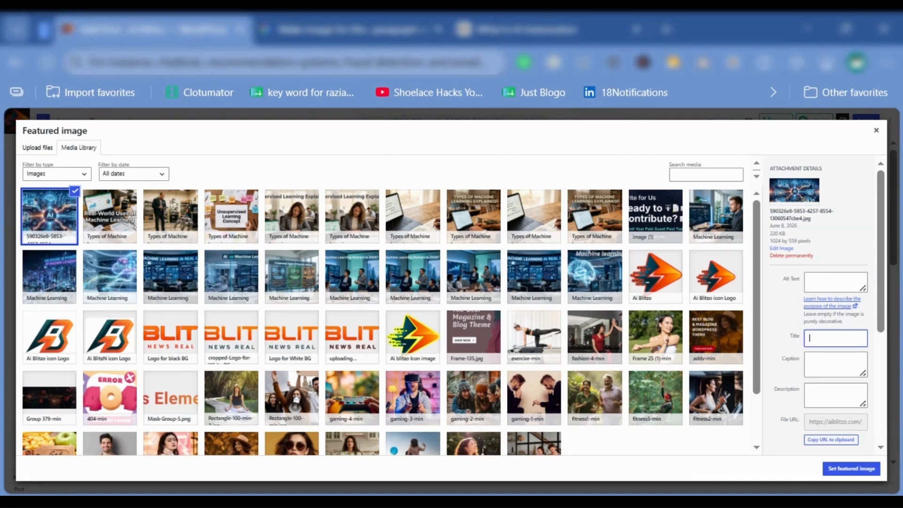
type("What Is AI Automation")
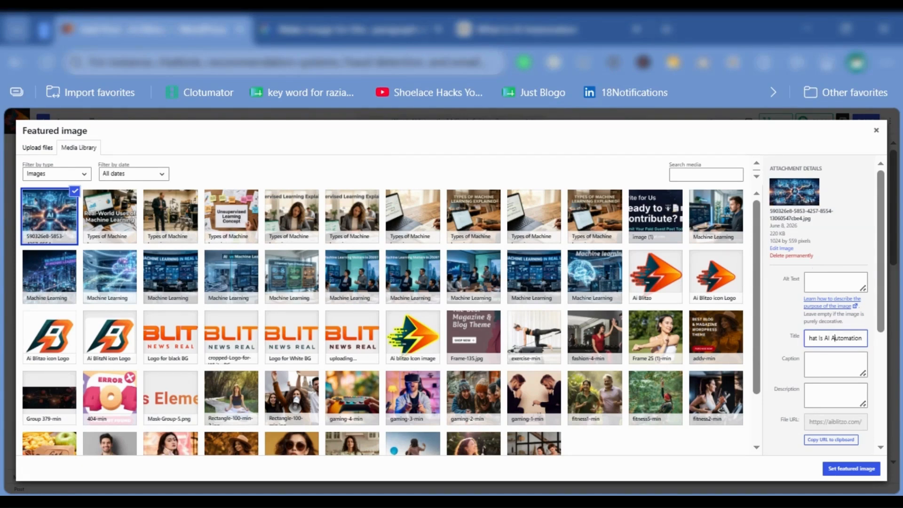
key("ctrl+a")
key("ctrl+c")
left_click(835, 282)
key("ctrl+v")
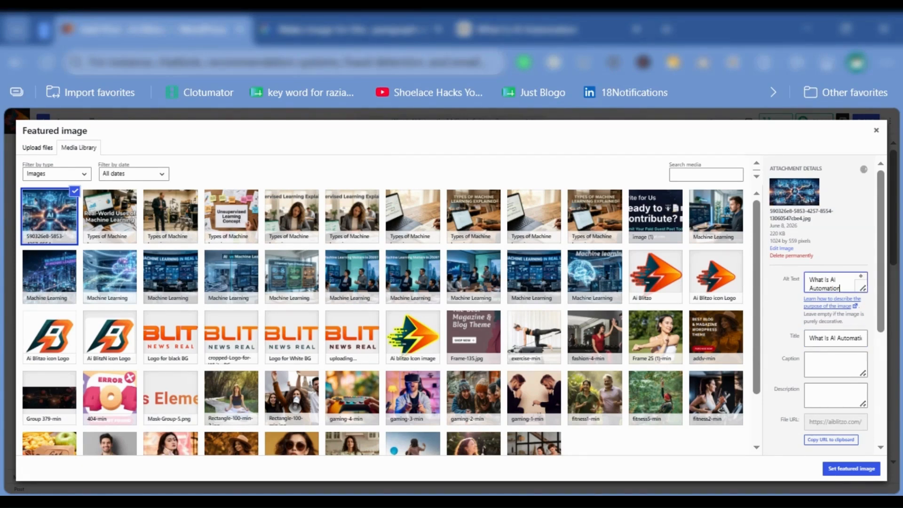
left_click(835, 365)
key("ctrl+v")
left_click(835, 395)
key("ctrl+v")
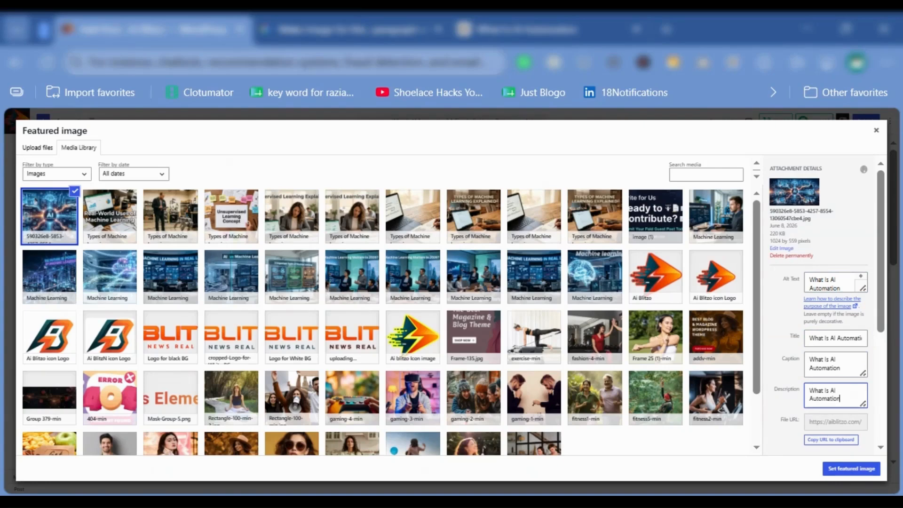
Scale the uploaded AI automation image to 550 × 321 pixels
left_click(782, 249)
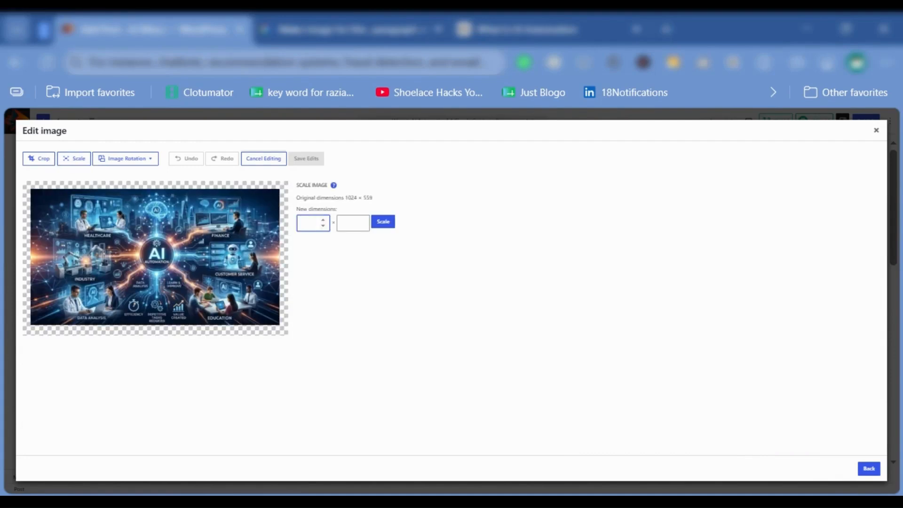
left_click(363, 219)
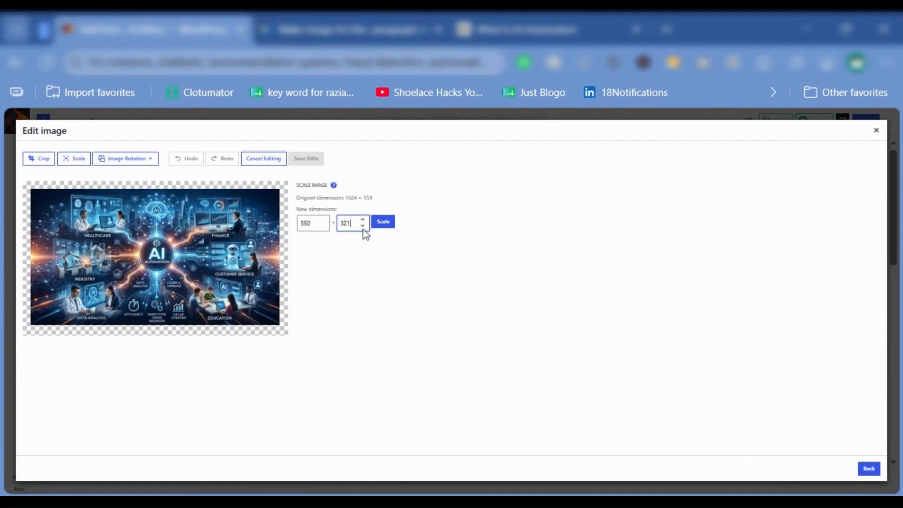
left_click(382, 223)
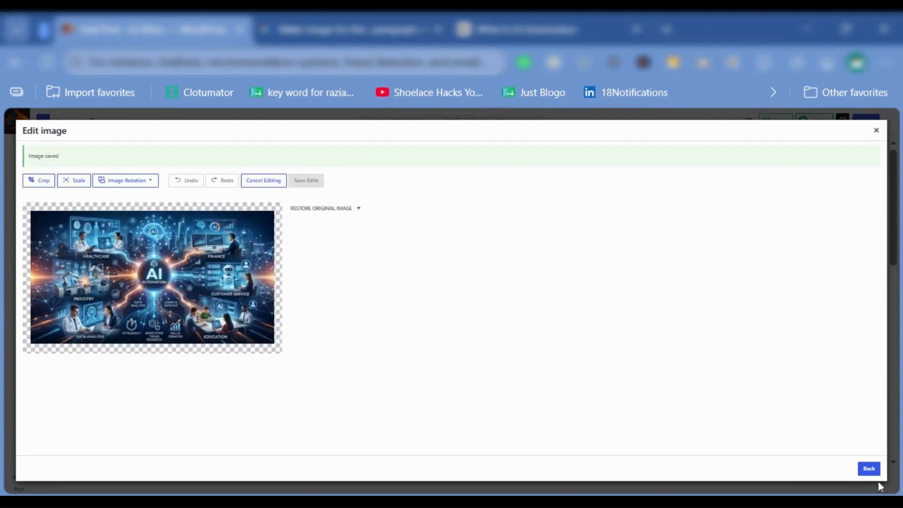
Set the scaled AI automation image as the post's featured image and enter the excerpt "What Is AI Automation"
left_click(869, 468)
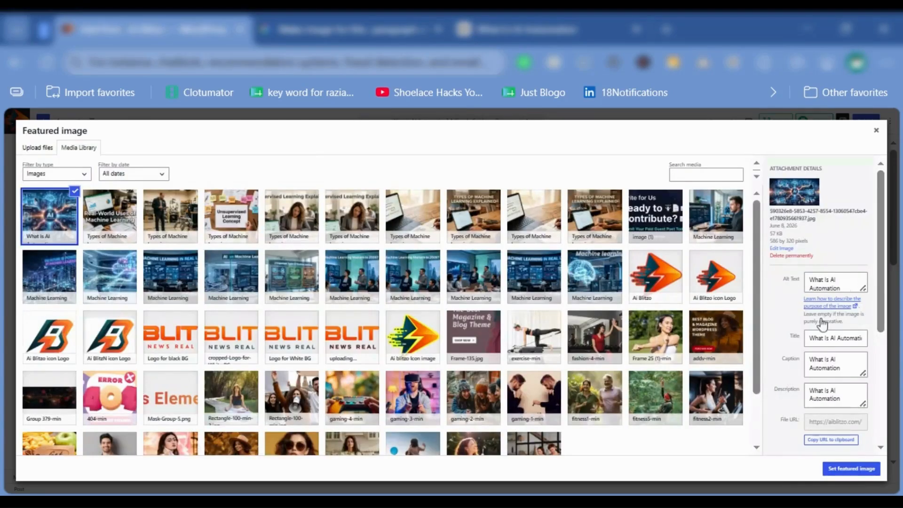
left_click(831, 467)
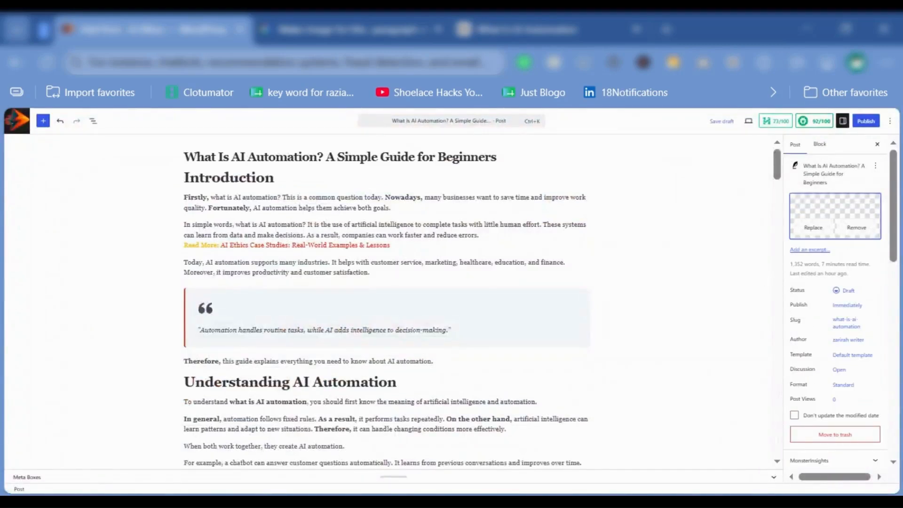
left_click(813, 250)
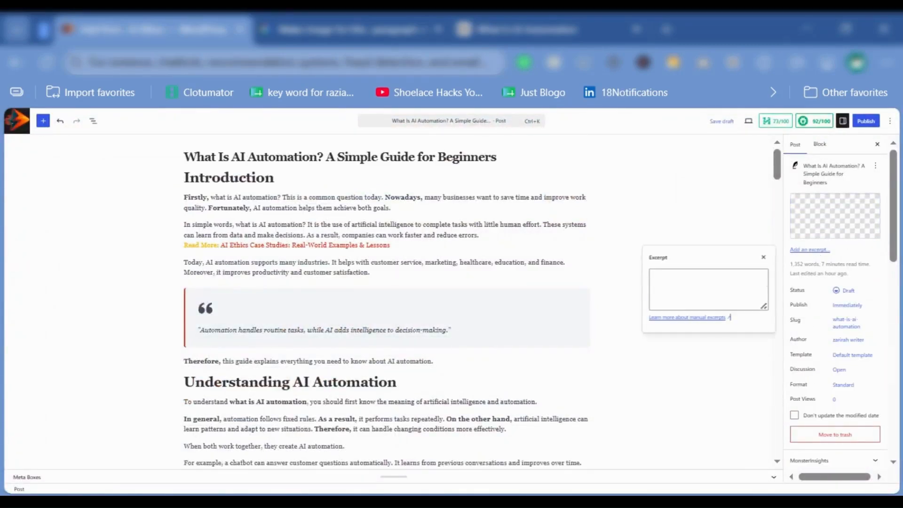
left_click(763, 258)
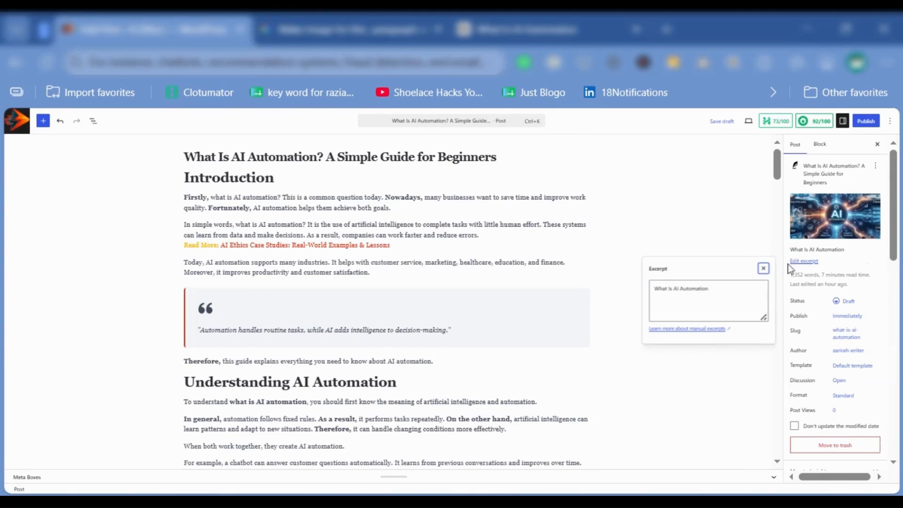
left_click(763, 269)
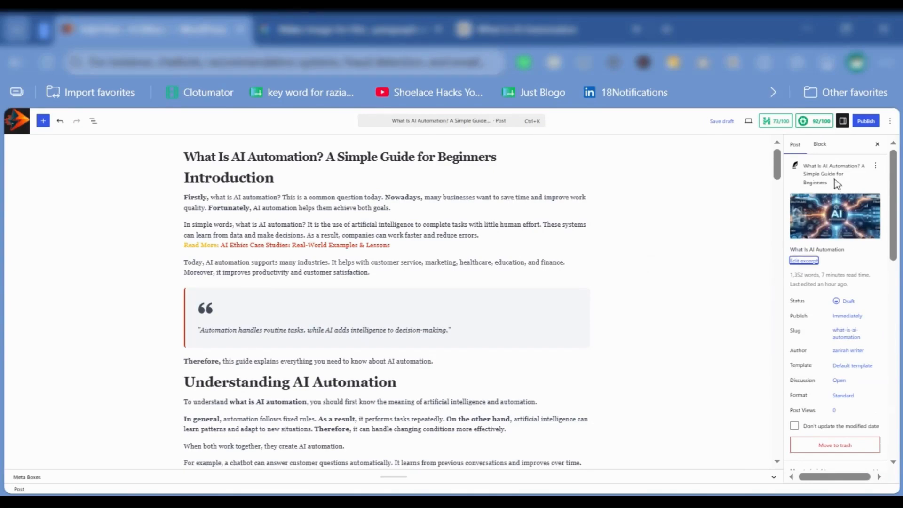
Insert the real-life examples image above the "Types of AI Automation" heading, with the alternative text "What Is AI Automation"
scroll(376, 268, "down", 7)
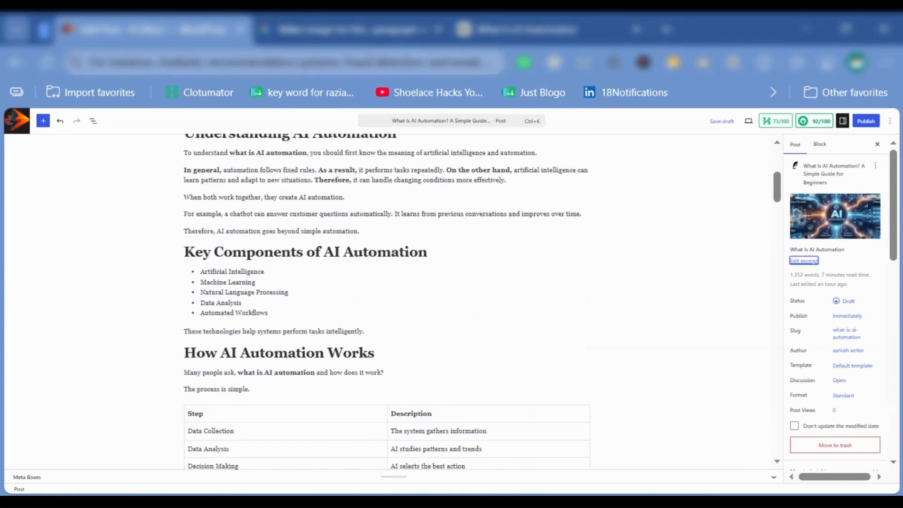
scroll(358, 261, "up", 4)
scroll(334, 253, "down", 4)
scroll(335, 253, "down", 3)
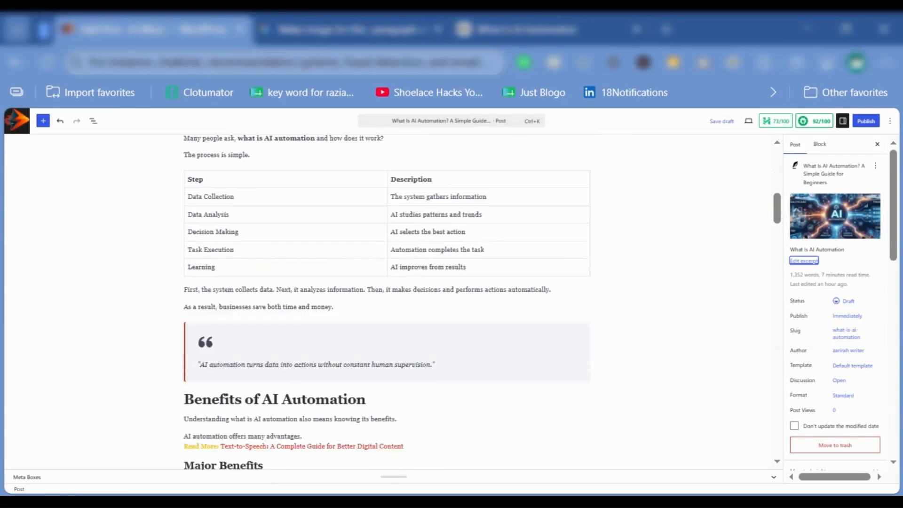
left_click_drag(335, 254, 335, 289)
scroll(335, 264, "down", 4)
scroll(386, 301, "up", 2)
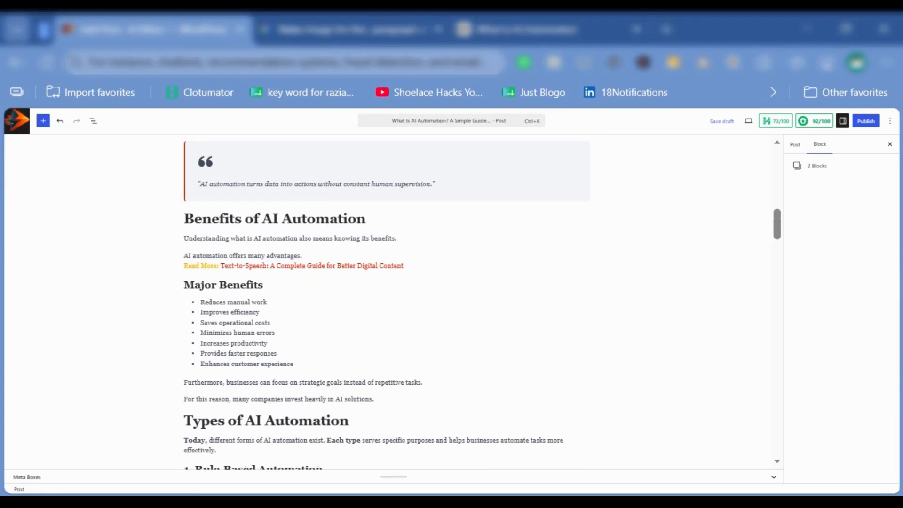
left_click_drag(262, 219, 358, 238)
left_click(367, 399)
key("ctrl+v")
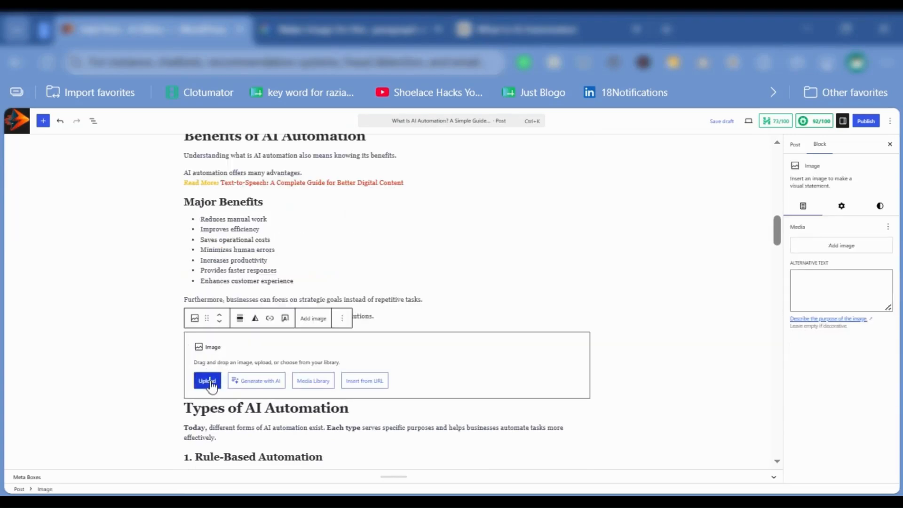
scroll(105, 357, "down", 6)
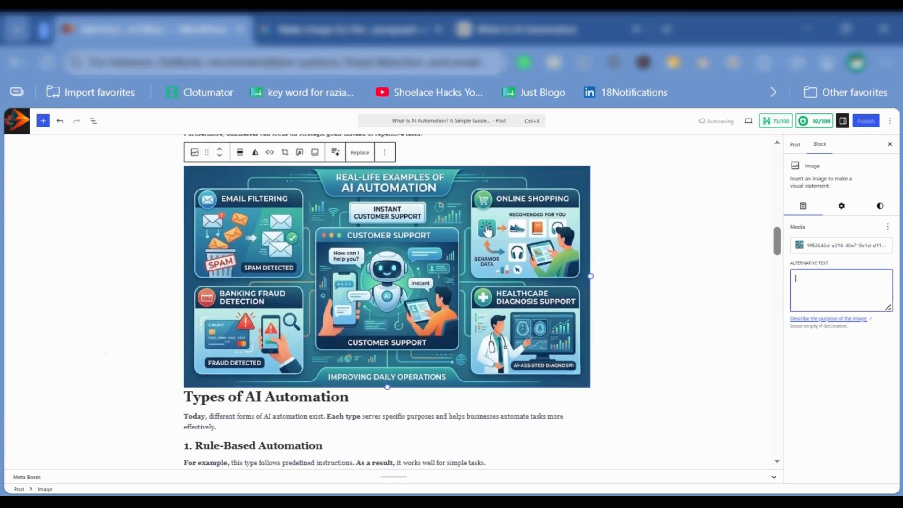
left_click(856, 277)
type("What Is AI Automation")
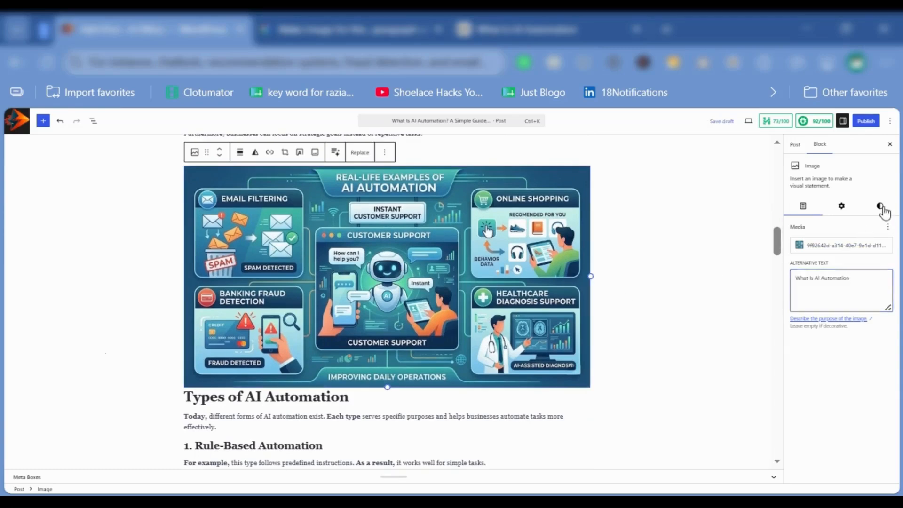
Resize the real-life examples image to 550 × 320 px and align it to the center
left_click(879, 206)
left_click(801, 379)
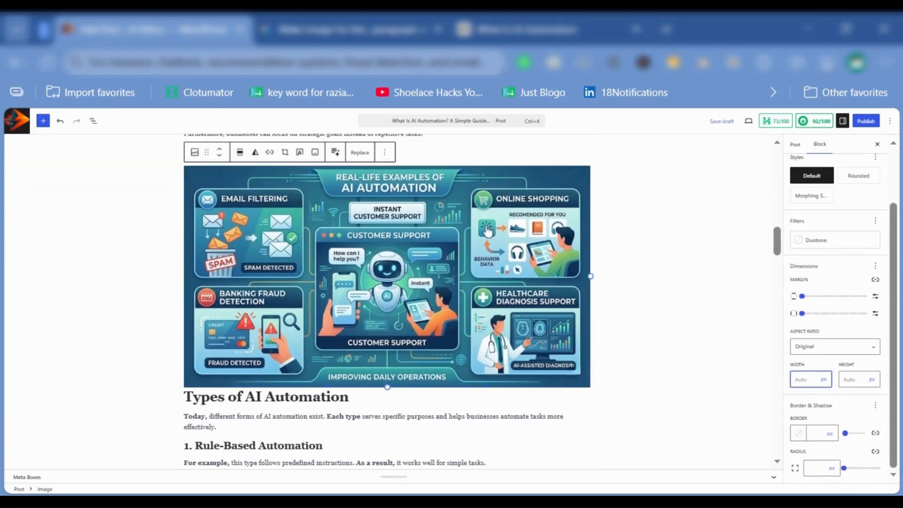
type("550")
key("Tab")
type("32")
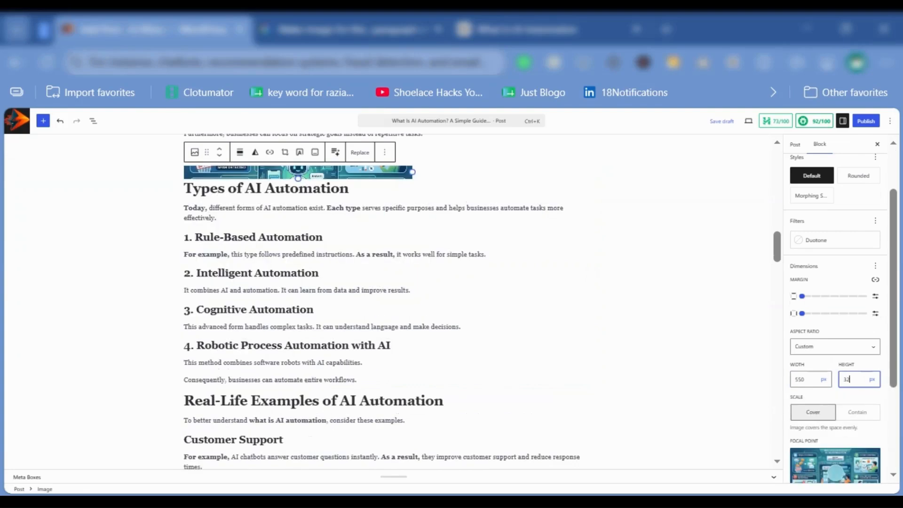
type("0")
left_click(240, 151)
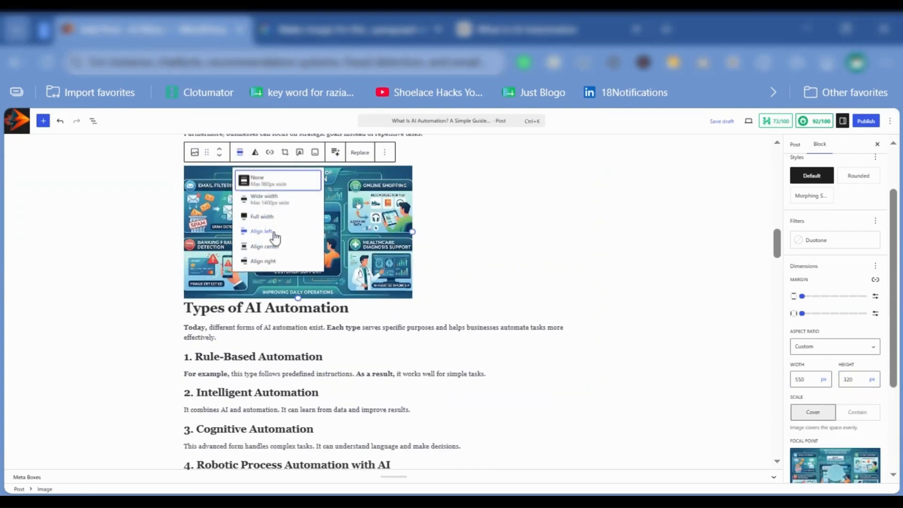
left_click(276, 246)
left_click(121, 245)
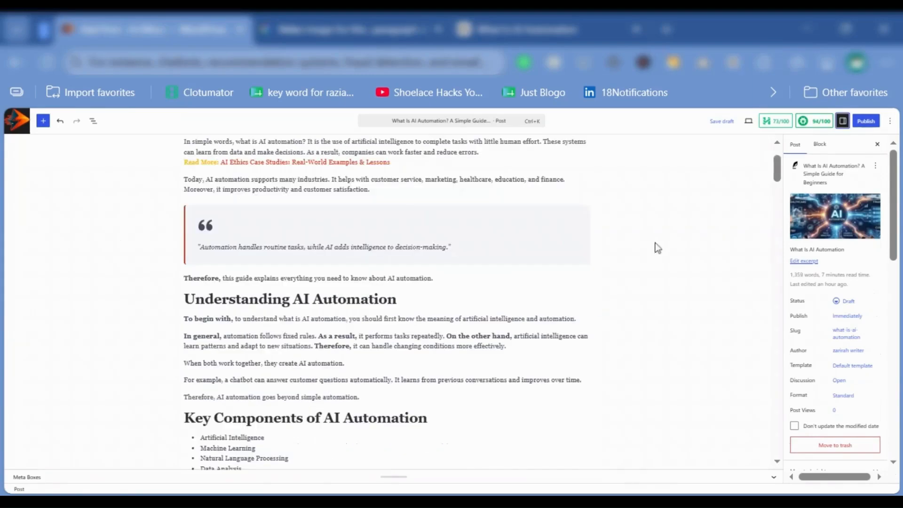
Check the post's content, category and tag settings, and publish the post
scroll(677, 258, "down", 15)
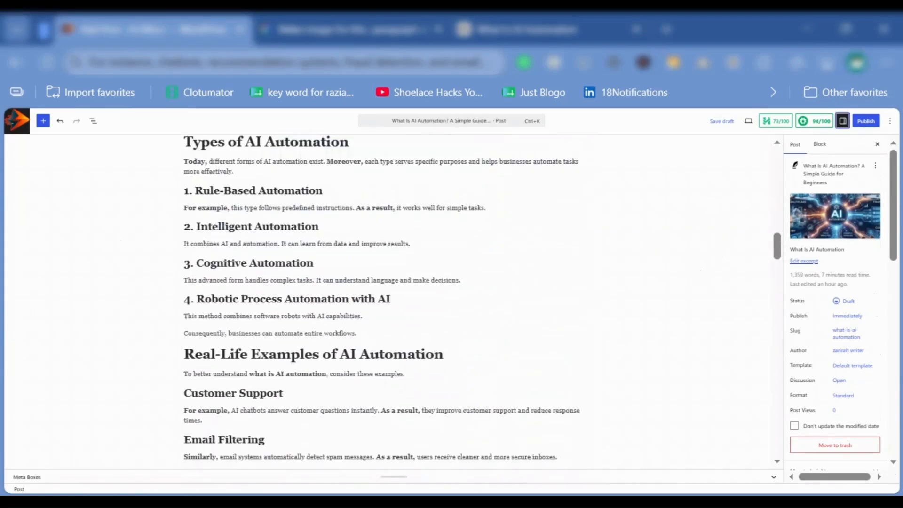
scroll(388, 301, "up", 3)
left_click(390, 235)
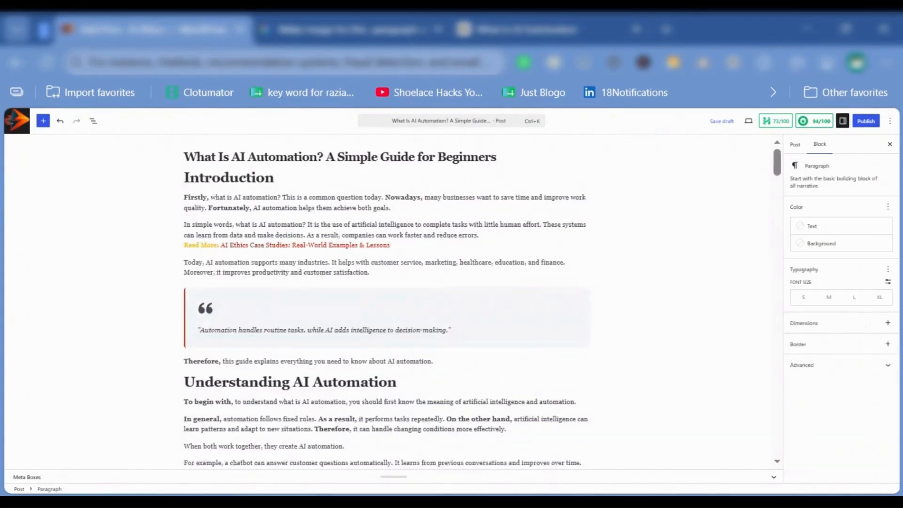
left_click(794, 145)
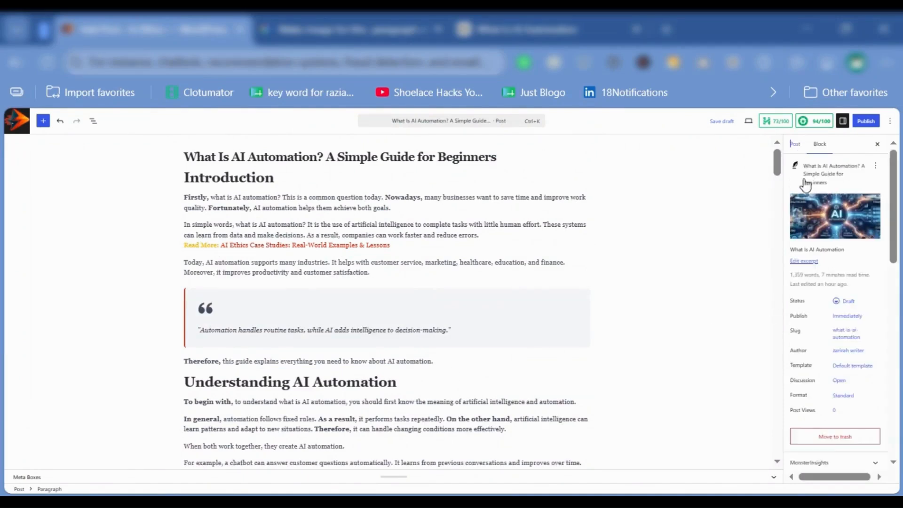
scroll(811, 353, "down", 5)
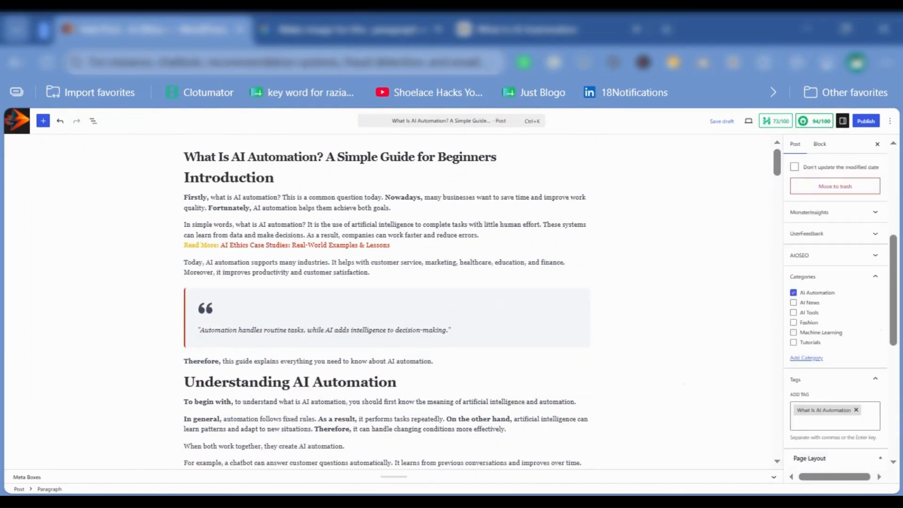
scroll(873, 357, "up", 5)
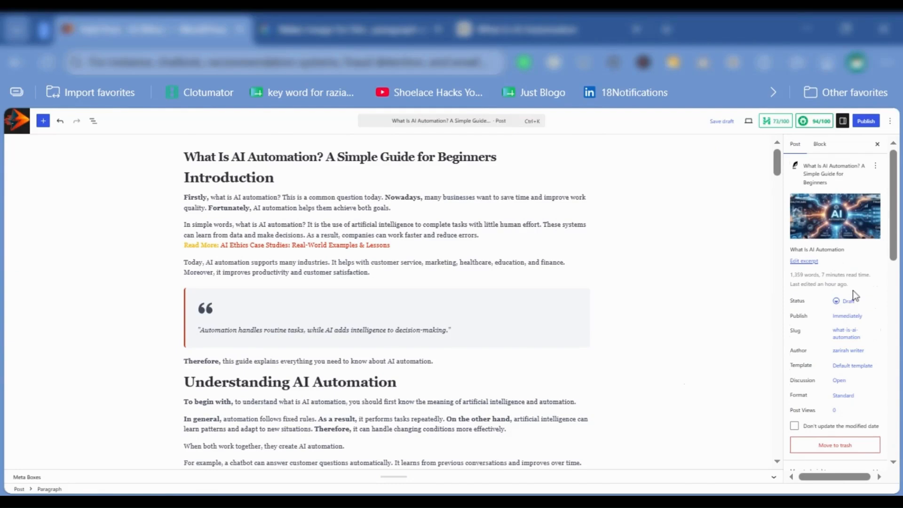
left_click(866, 120)
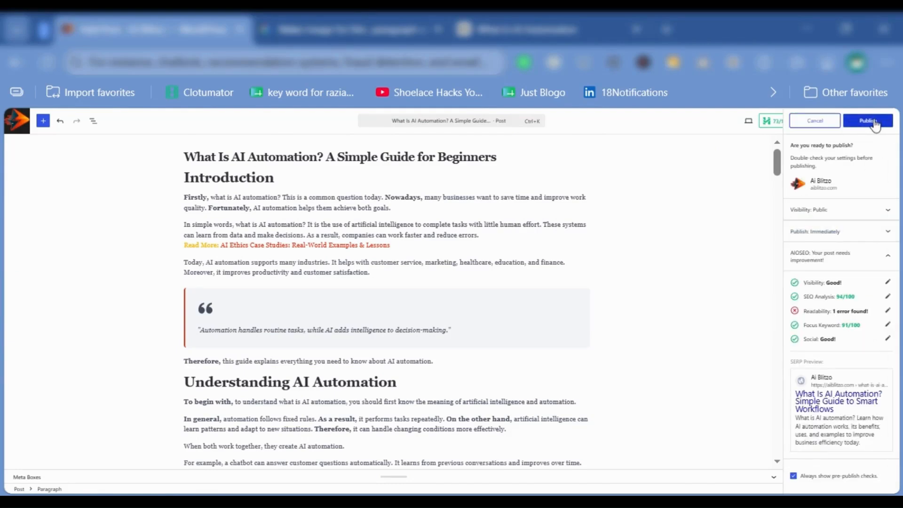
left_click(873, 124)
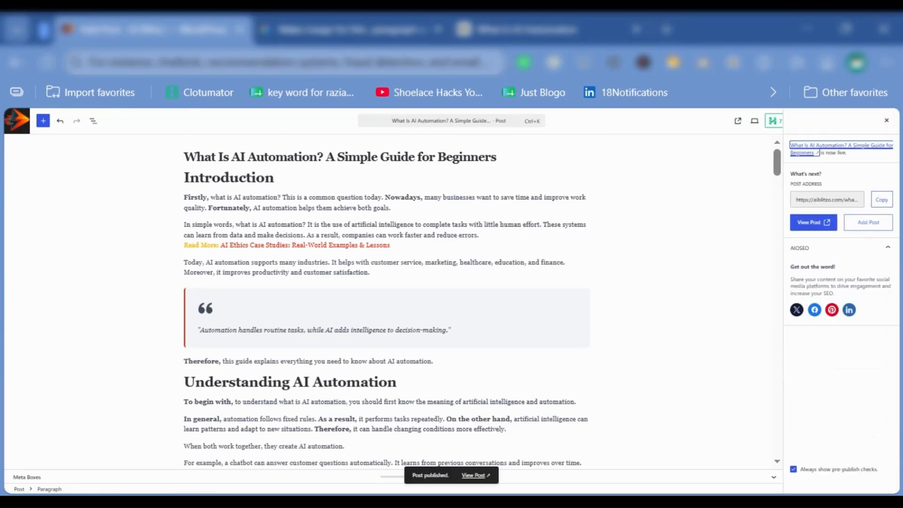
Copy the published post's address into AIOSEO's advanced canonical URL setting and save the post
key("Tab")
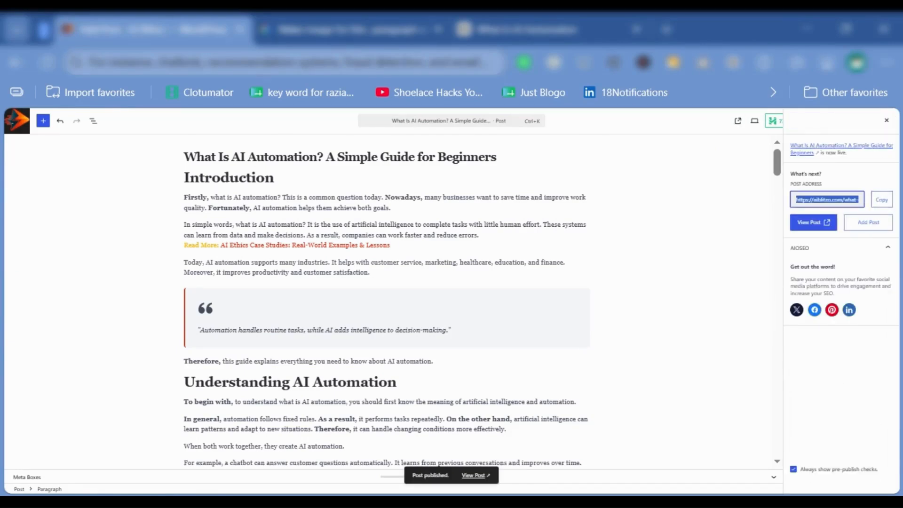
left_click(880, 199)
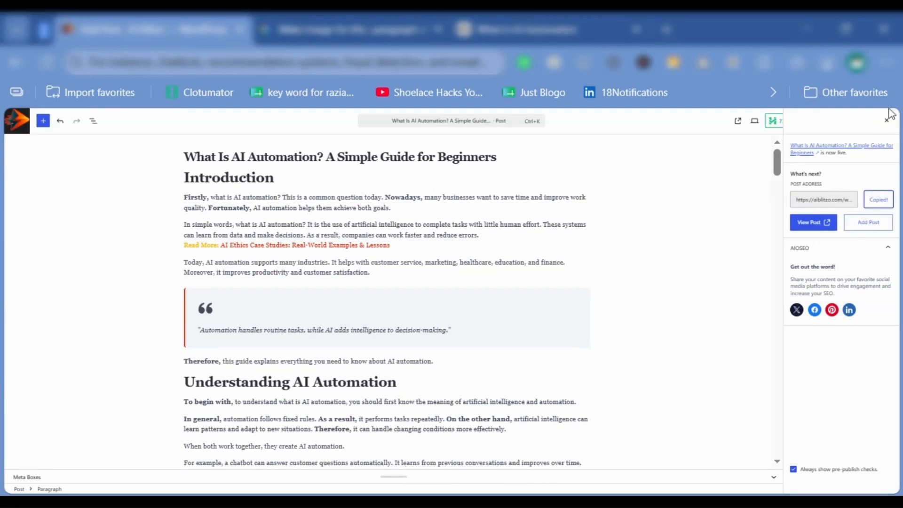
left_click(886, 121)
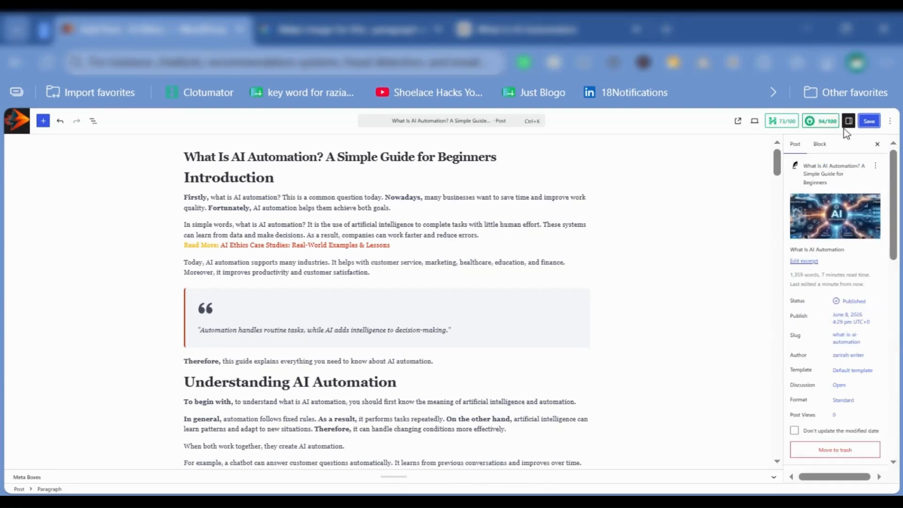
left_click(822, 122)
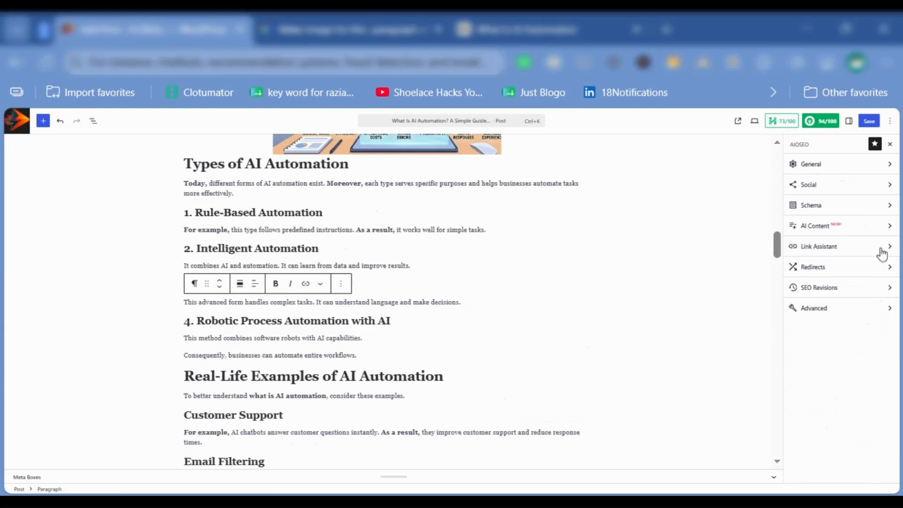
left_click(891, 307)
left_click(841, 294)
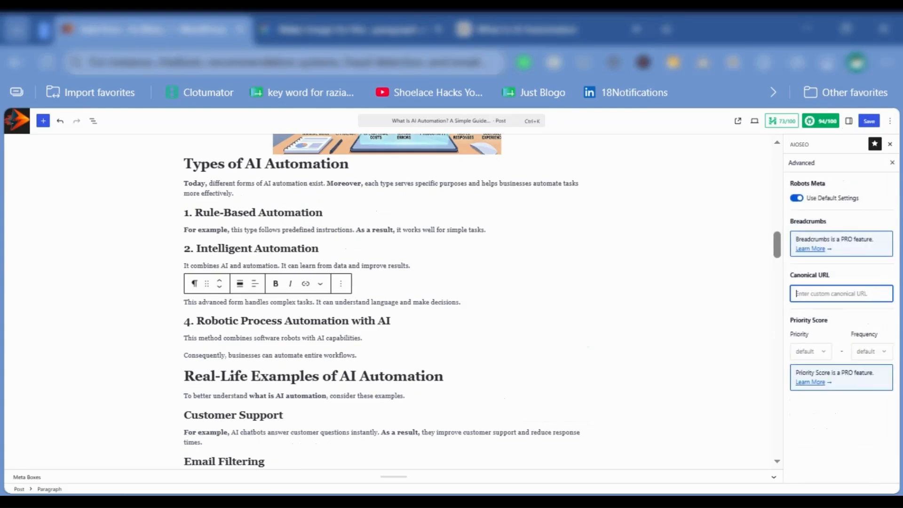
key("ctrl+v")
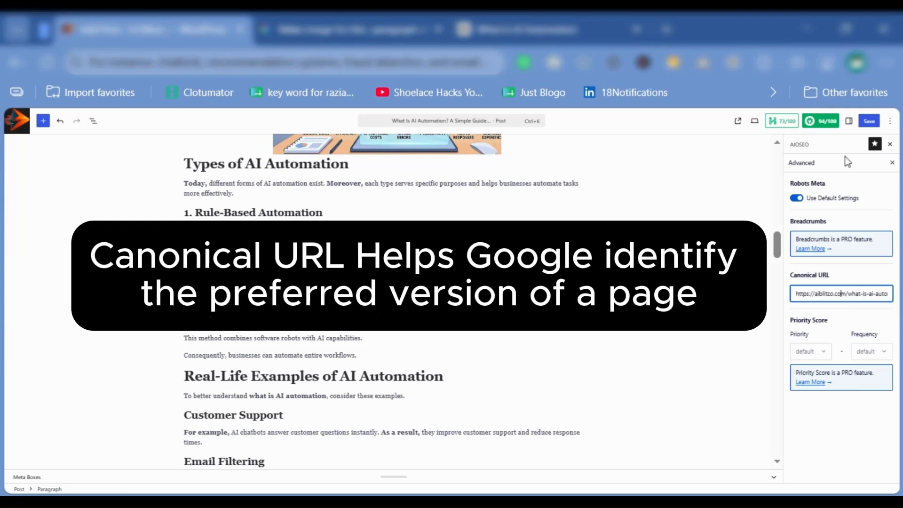
left_click(868, 122)
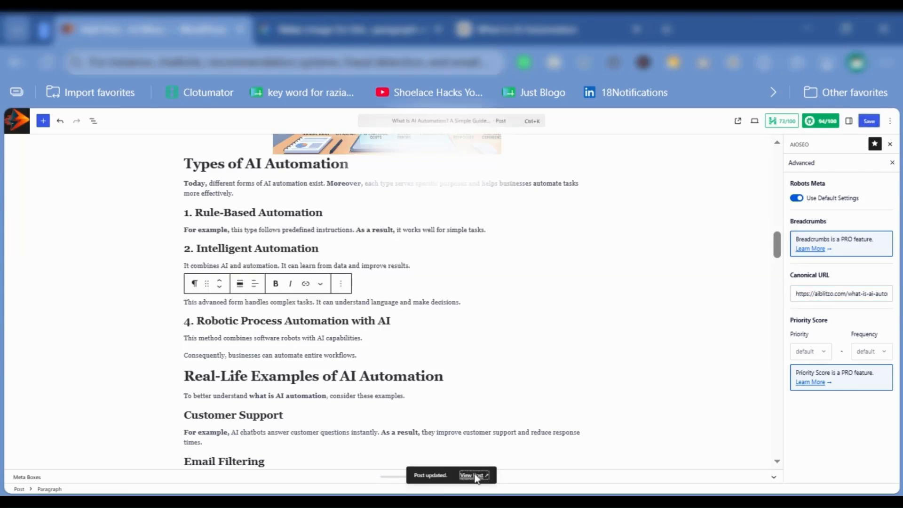
Open the published post and examine its featured image, title, table of contents and article sections through the author bio
left_click(471, 477)
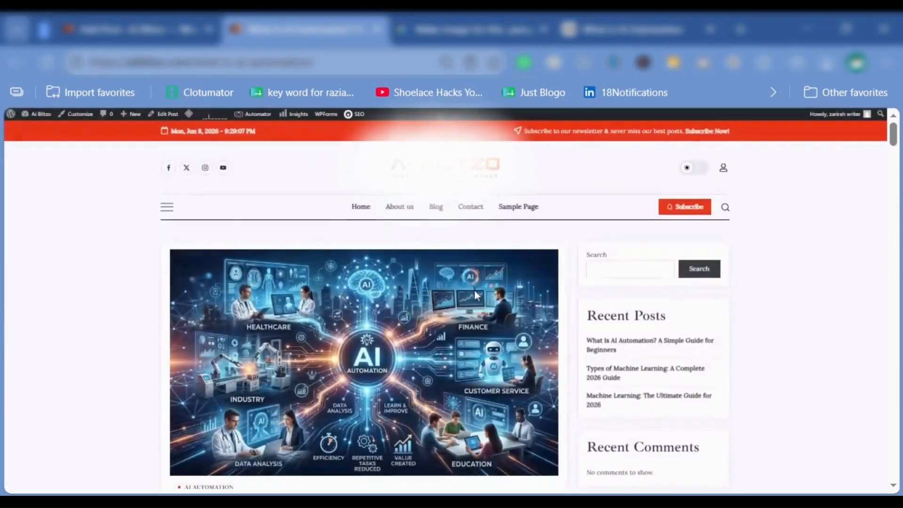
scroll(511, 369, "down", 7)
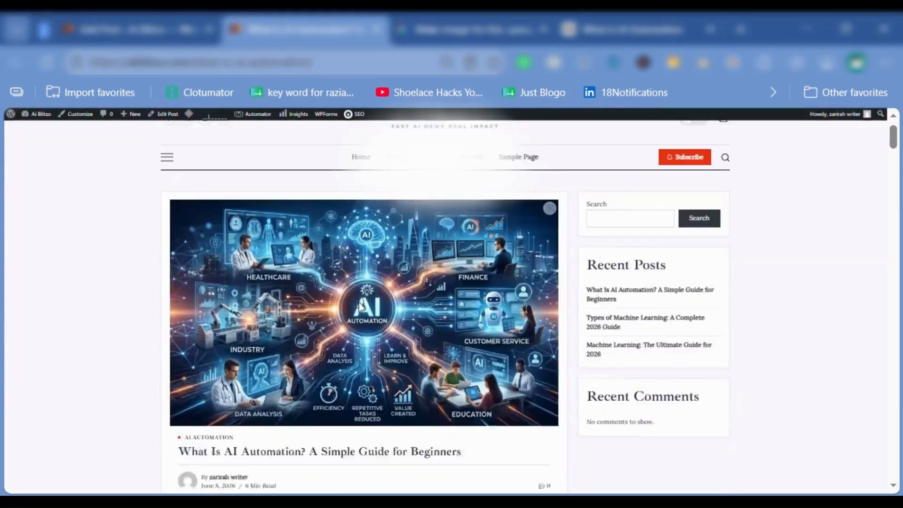
left_click_drag(203, 167, 414, 168)
left_click(419, 167)
triple_click(241, 168)
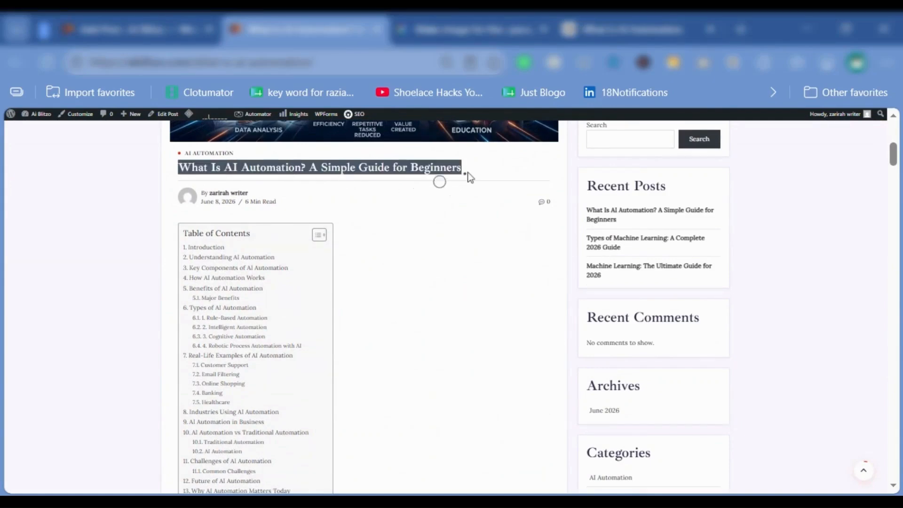
left_click(447, 188)
scroll(447, 195, "down", 5)
scroll(371, 239, "down", 4)
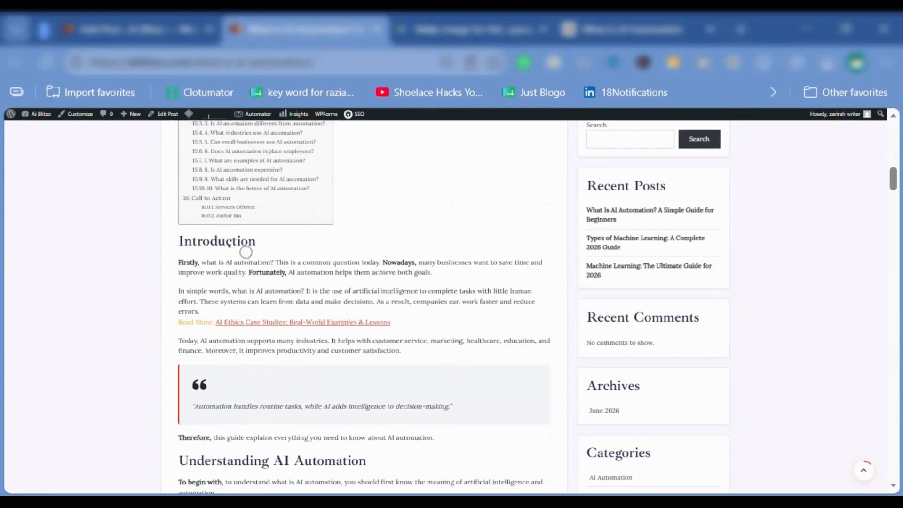
left_click_drag(197, 241, 281, 245)
scroll(277, 263, "down", 2)
scroll(269, 287, "down", 15)
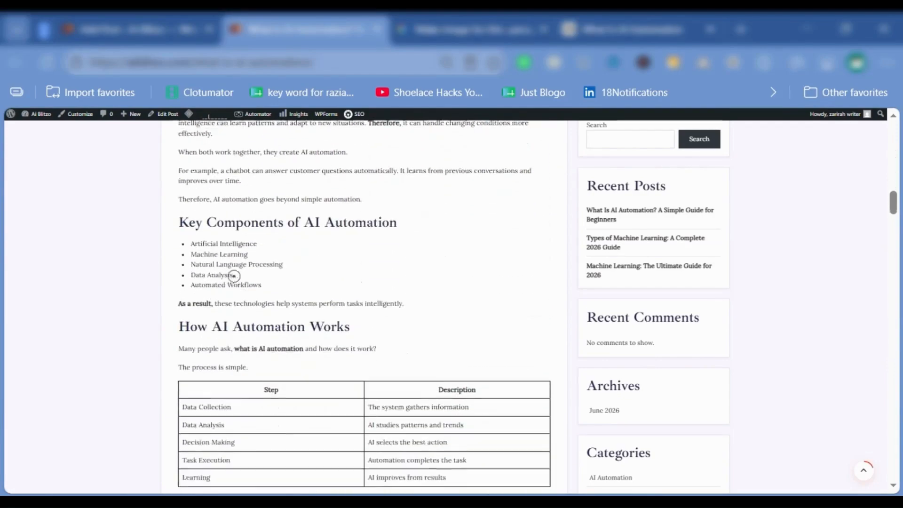
scroll(450, 322, "down", 20)
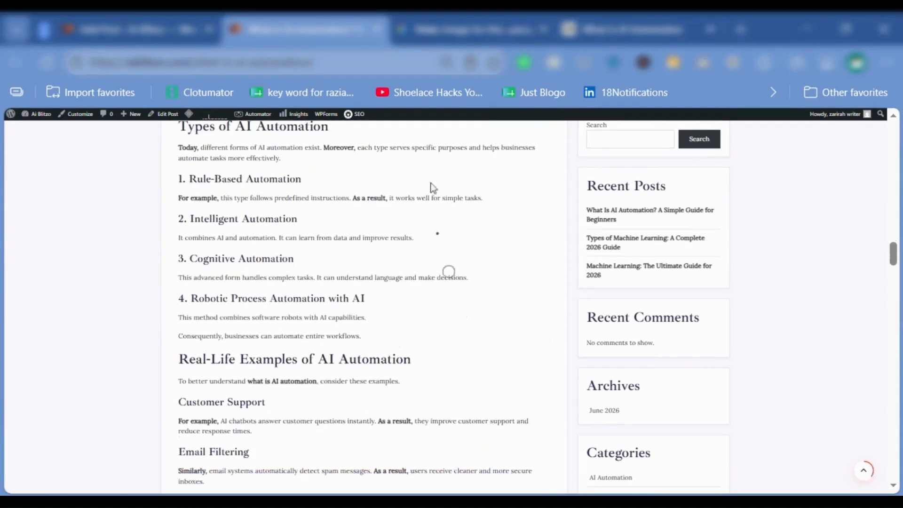
scroll(437, 277, "down", 20)
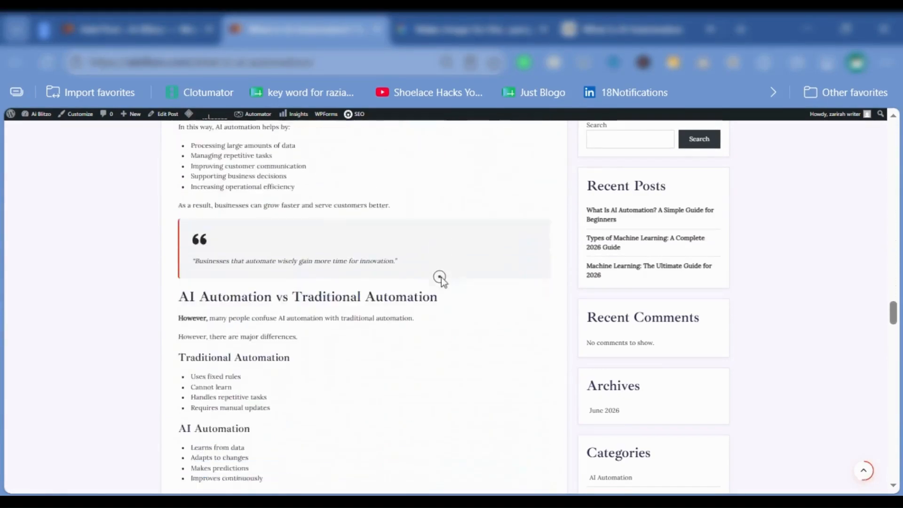
scroll(441, 279, "down", 20)
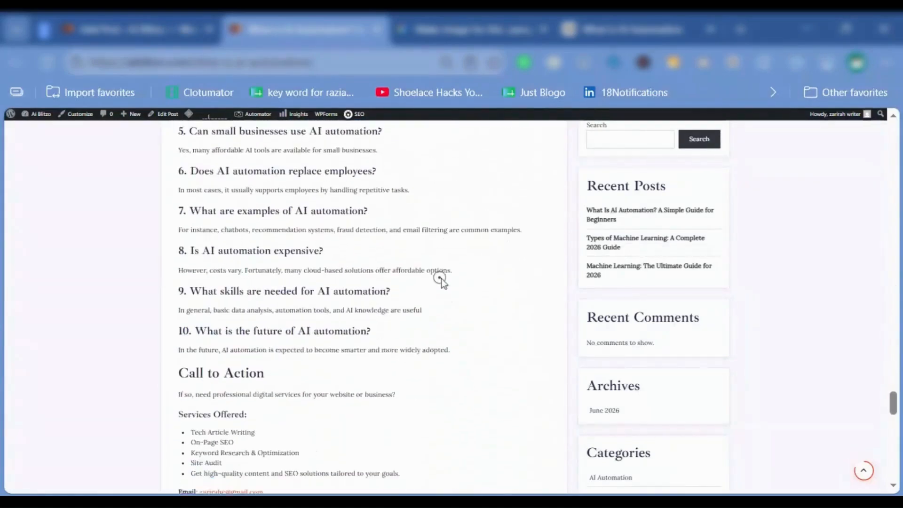
scroll(439, 278, "down", 2)
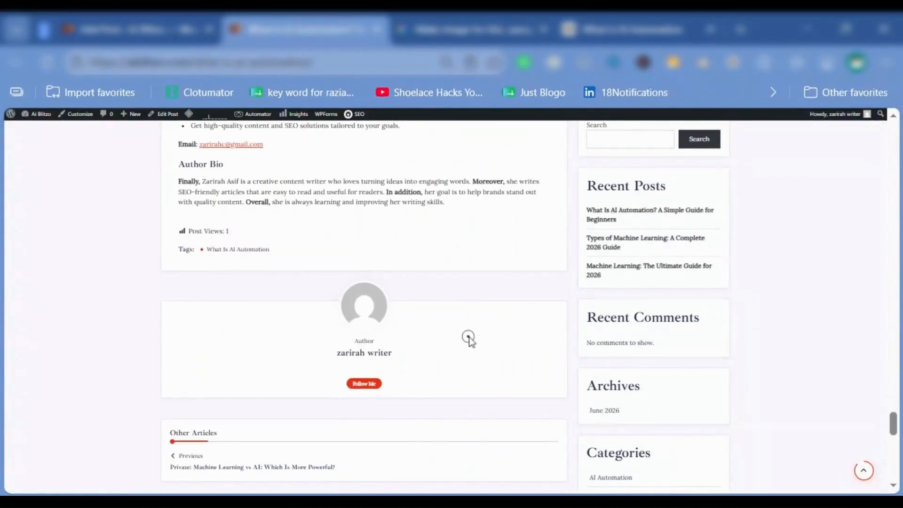